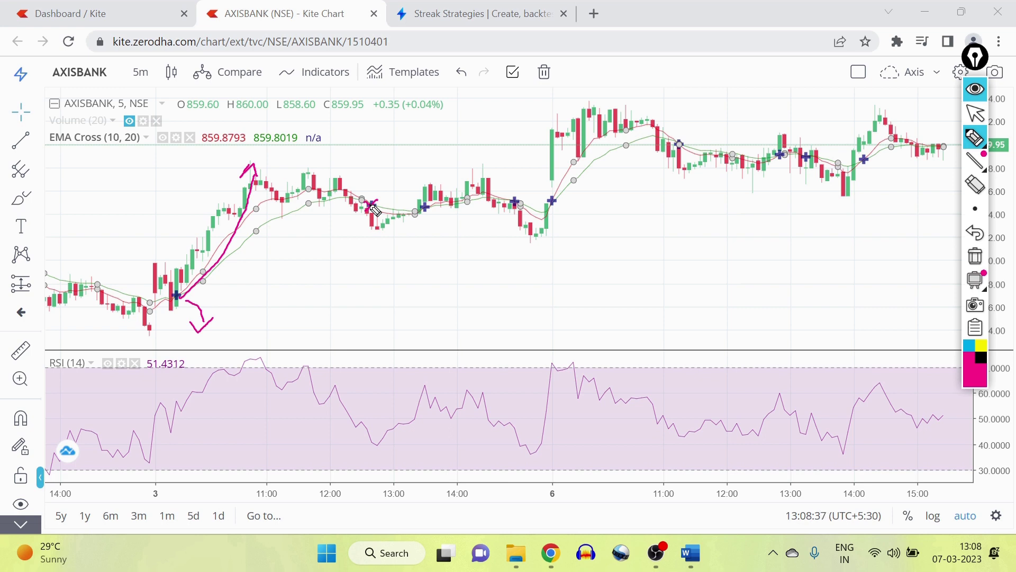
- Annotate the AXISBANK chart with a handwritten, underlined 75 beneath the price candles
{"action": "mouse_move", "coordinate": [282, 300]}
{"action": "left_mouse_down"}
{"action": "mouse_move", "coordinate": [300, 297]}
{"action": "mouse_move", "coordinate": [306, 321]}
{"action": "left_mouse_up"}
{"action": "mouse_move", "coordinate": [335, 287]}
{"action": "left_mouse_down"}
{"action": "mouse_move", "coordinate": [319, 291]}
{"action": "mouse_move", "coordinate": [332, 314]}
{"action": "mouse_move", "coordinate": [318, 316]}
{"action": "mouse_move", "coordinate": [351, 331]}
{"action": "left_mouse_up"}
{"action": "left_click_drag", "start_coordinate": [291, 340], "coordinate": [334, 340]}
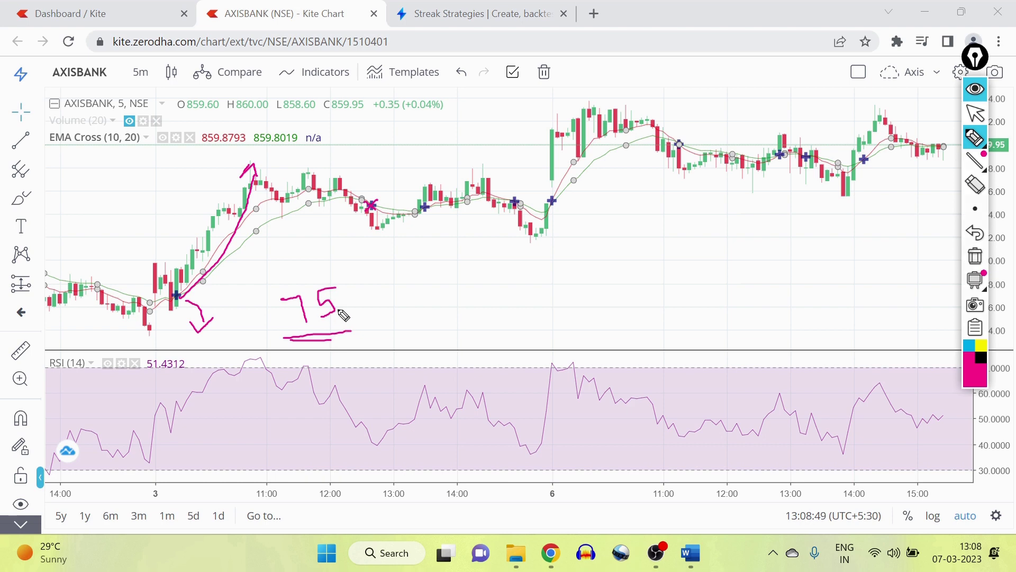
{"action": "mouse_move", "coordinate": [340, 310]}
{"action": "left_mouse_down"}
{"action": "mouse_move", "coordinate": [368, 355]}
{"action": "mouse_move", "coordinate": [356, 350]}
{"action": "mouse_move", "coordinate": [371, 349]}
{"action": "left_mouse_up"}
{"action": "left_click_drag", "start_coordinate": [348, 300], "coordinate": [401, 273]}
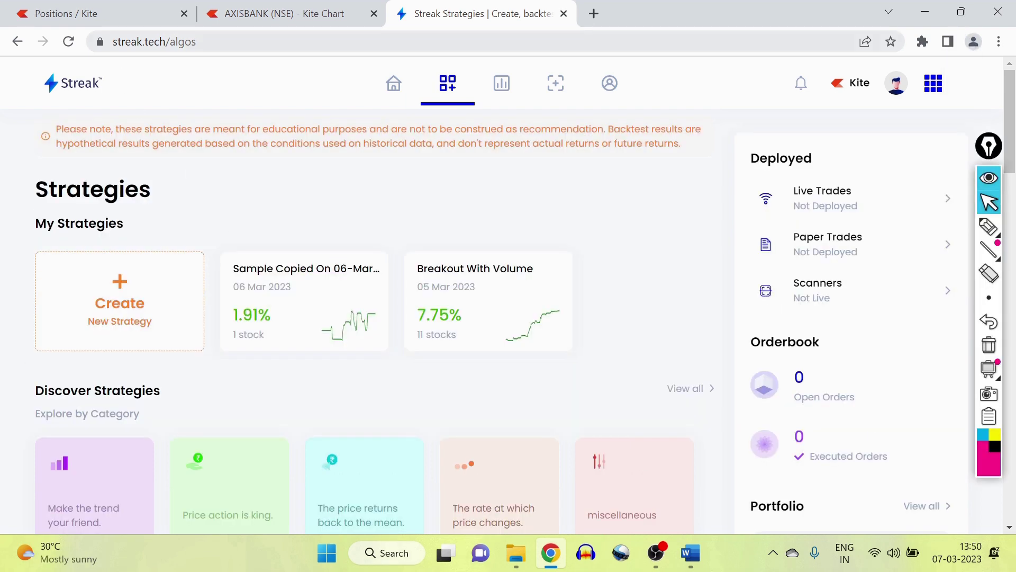
- Switch to the Kite positions page and show the additional options for HDFCBANK in the watchlist
{"action": "left_click", "coordinate": [110, 19]}
{"action": "mouse_move", "coordinate": [313, 195]}
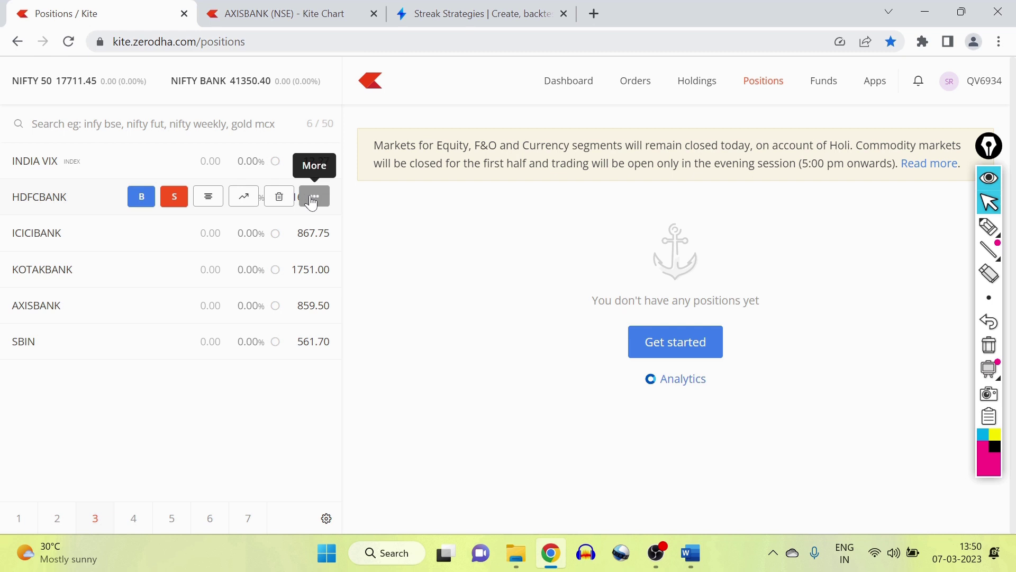
{"action": "left_click", "coordinate": [314, 199]}
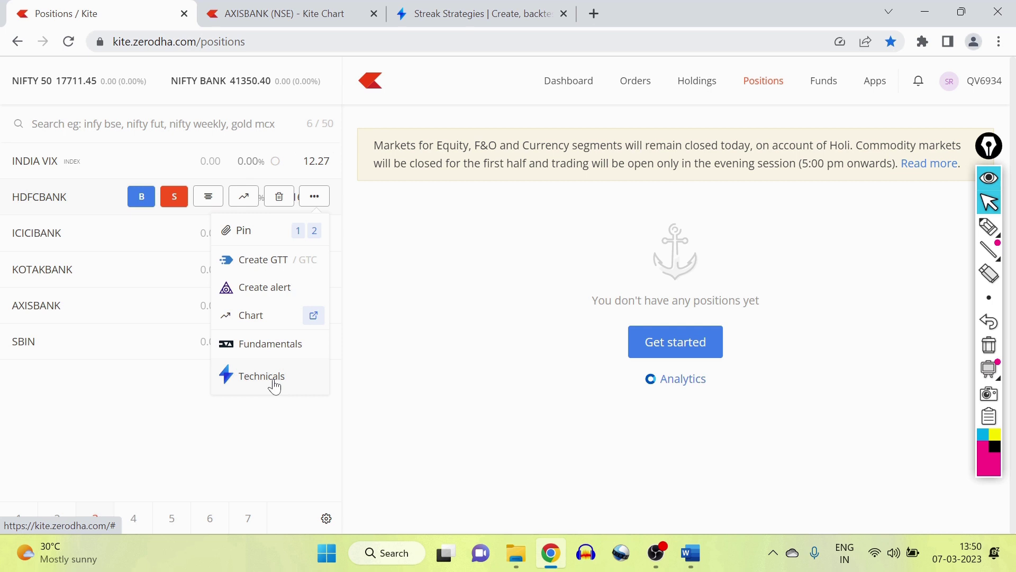
- Return to Streak and create a new strategy named Ema12
{"action": "left_click", "coordinate": [422, 19]}
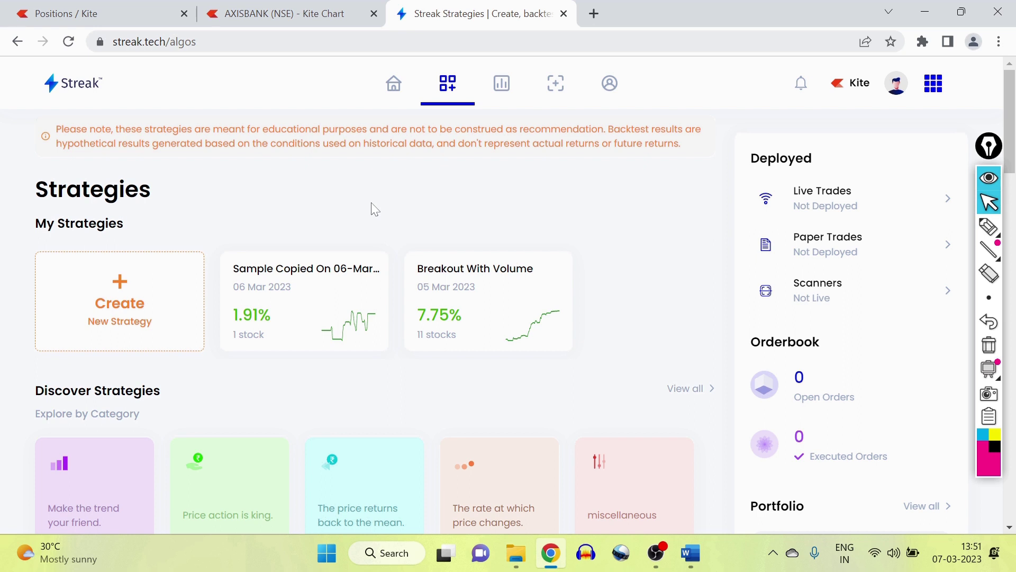
{"action": "left_click", "coordinate": [121, 316]}
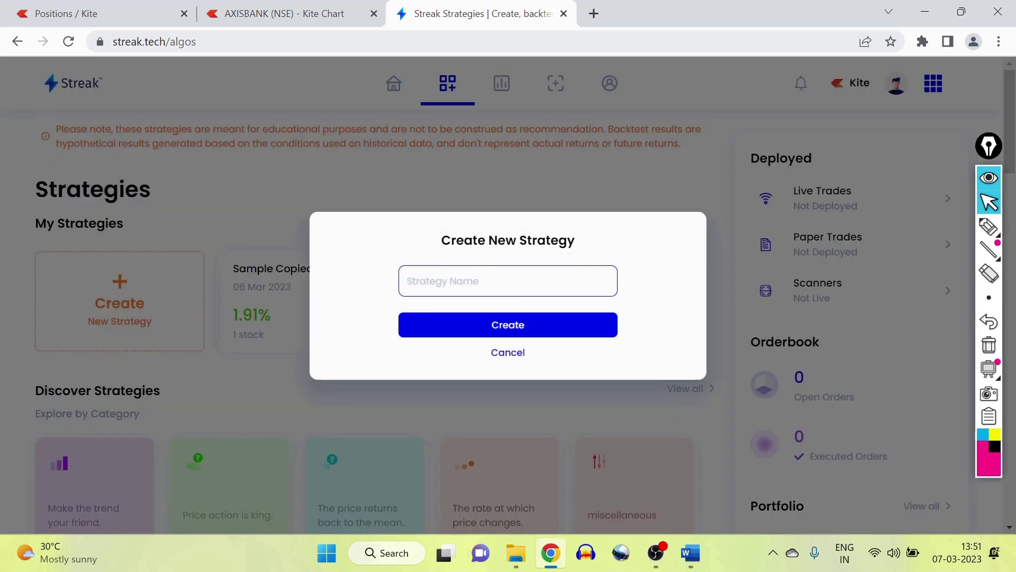
{"action": "type", "text": "Ema"}
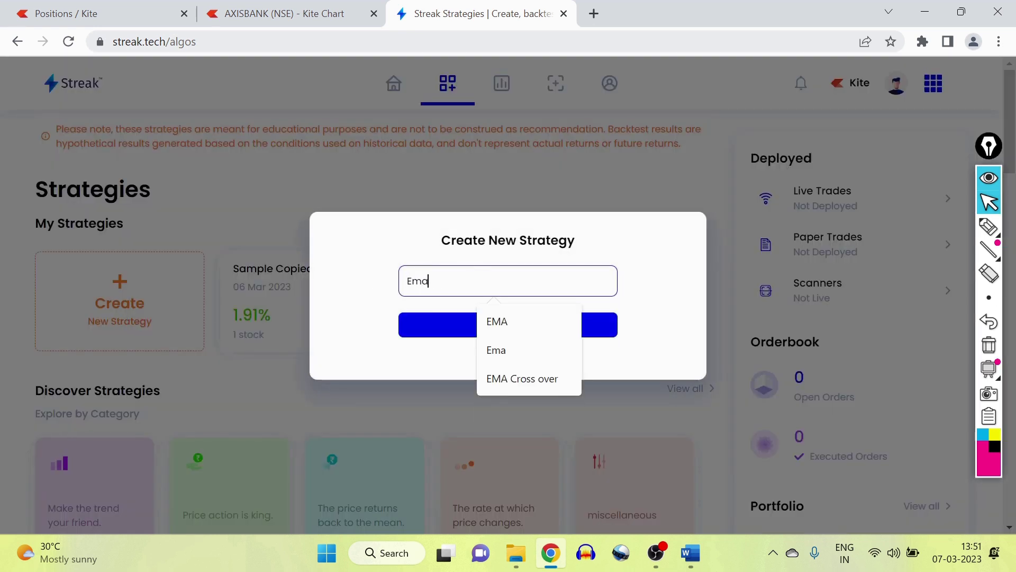
{"action": "type", "text": "12"}
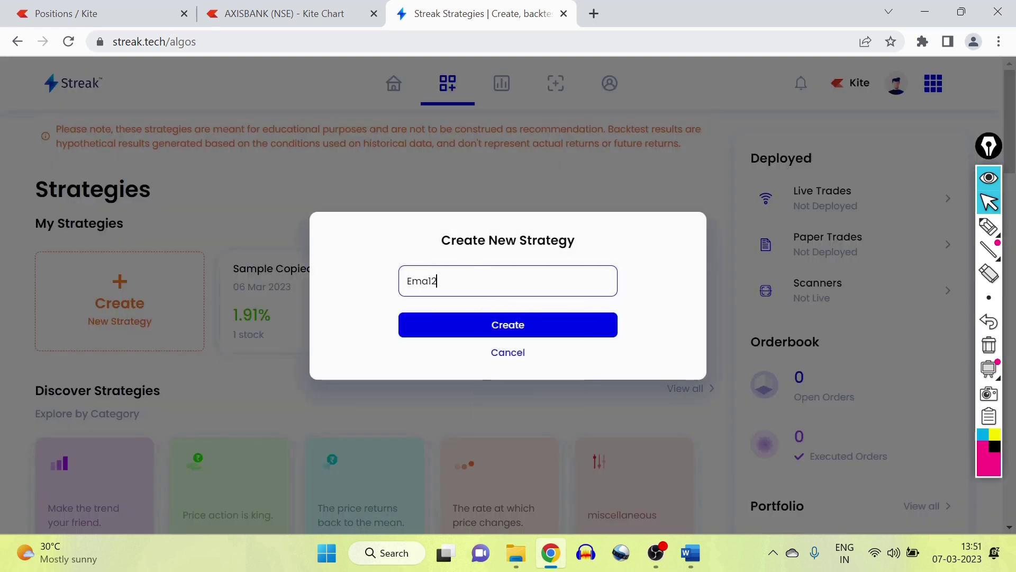
{"action": "left_click", "coordinate": [478, 326]}
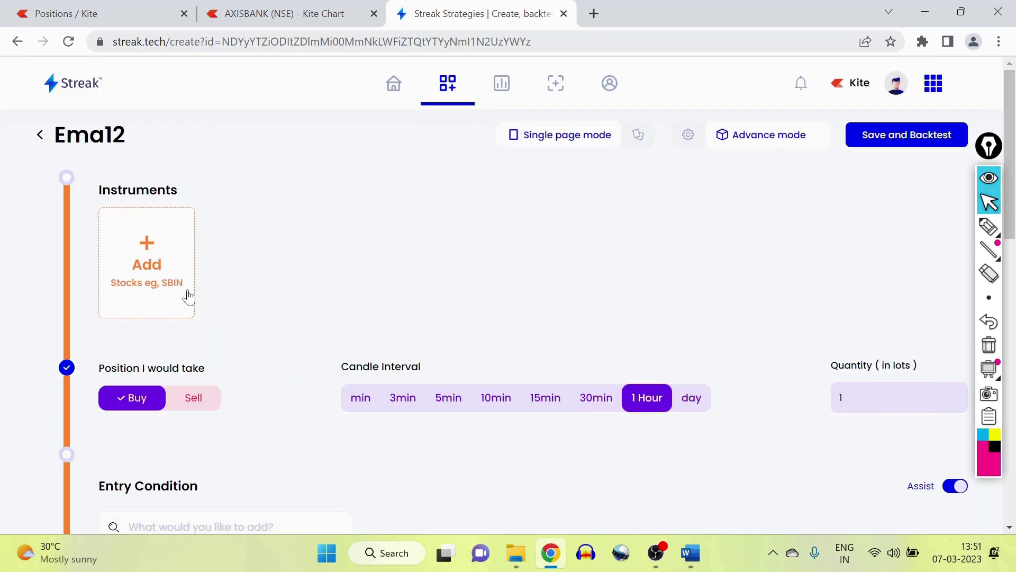
- Set the candle interval to 5 minutes and add an EMA (Exponential moving average) entry condition
{"action": "scroll", "coordinate": [207, 282], "scroll_direction": "down", "scroll_amount": 1}
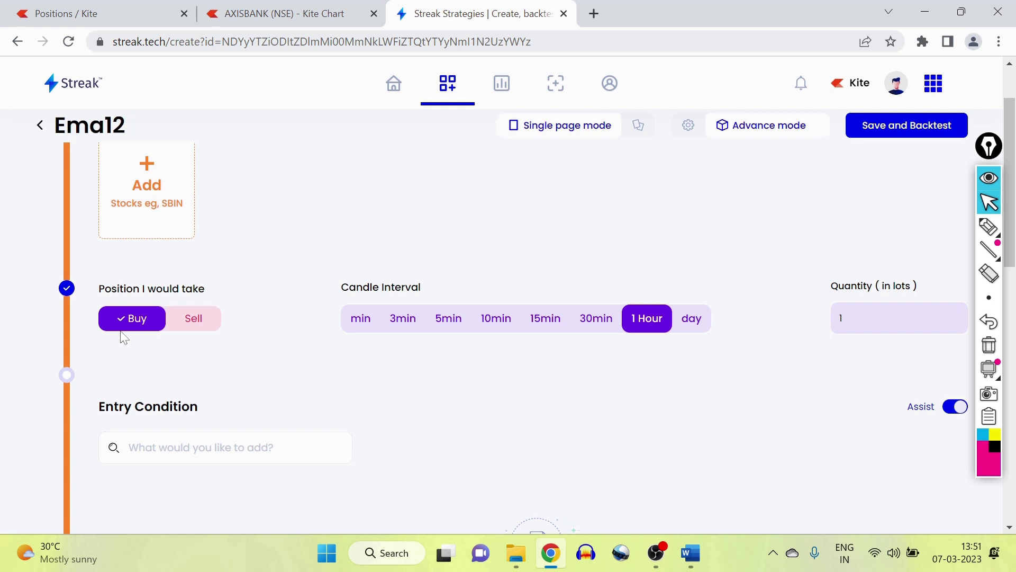
{"action": "left_click", "coordinate": [458, 321]}
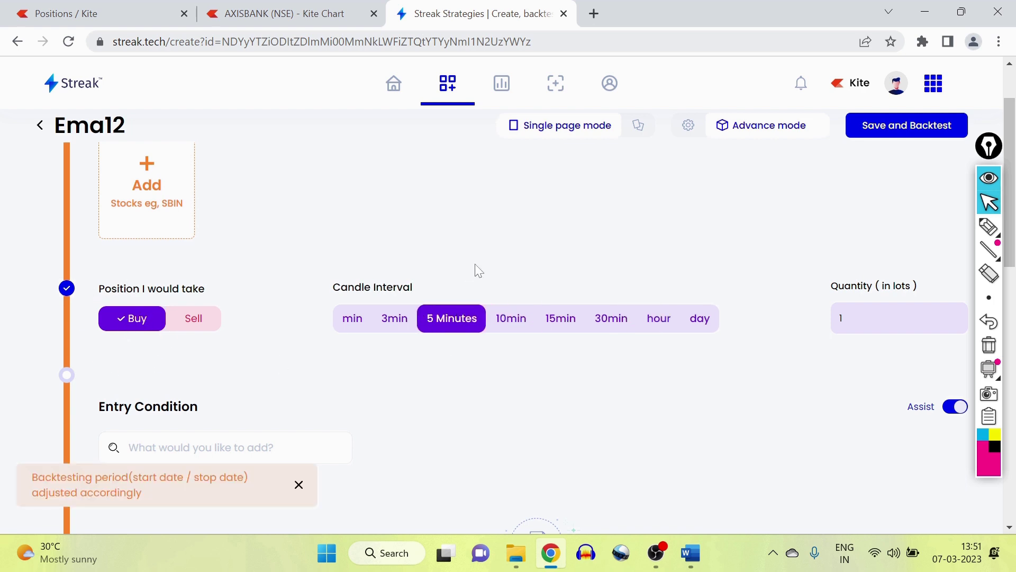
{"action": "scroll", "coordinate": [475, 268], "scroll_direction": "down", "scroll_amount": 2}
{"action": "left_click", "coordinate": [222, 288]}
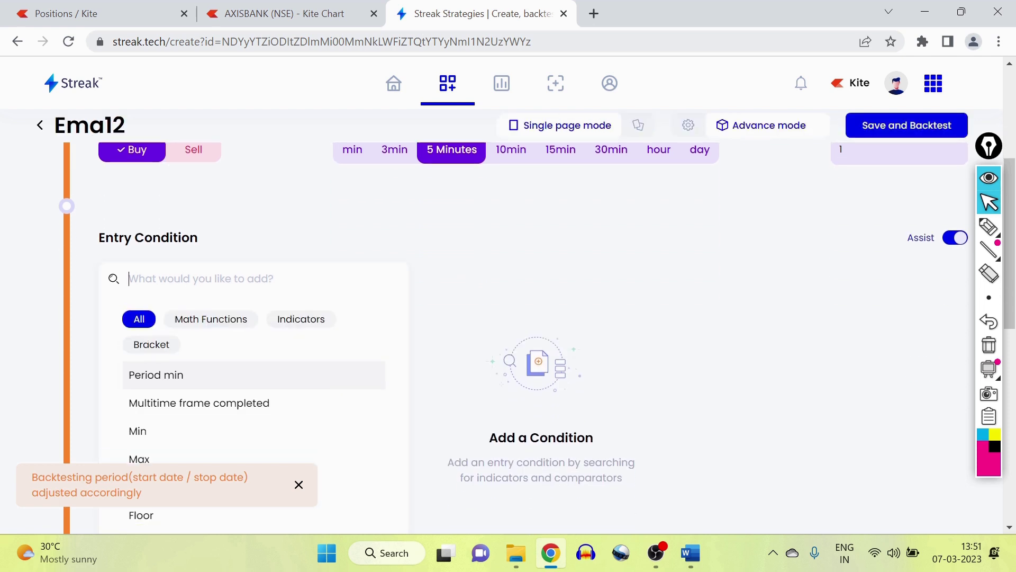
{"action": "type", "text": "ema"}
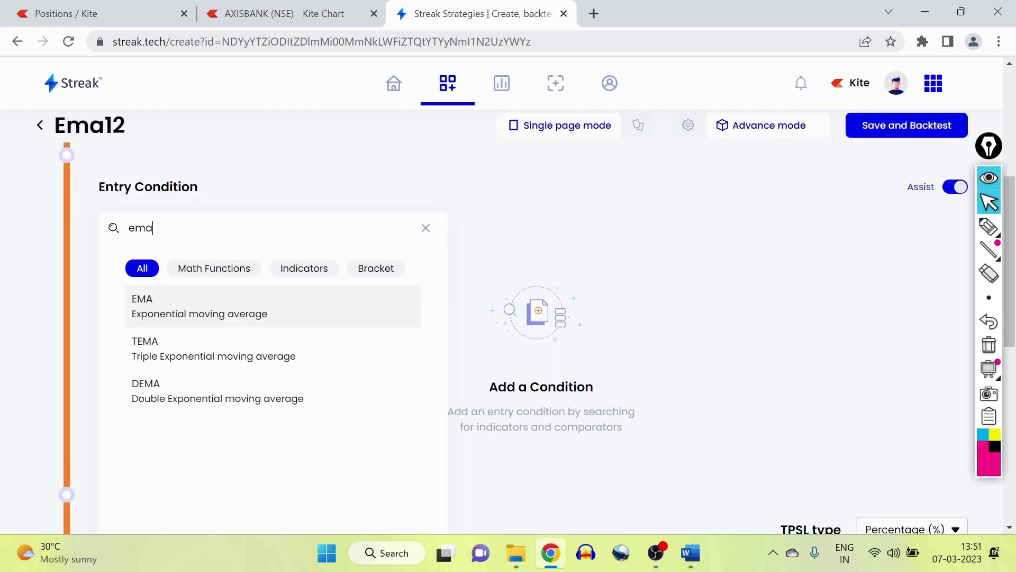
{"action": "left_click", "coordinate": [196, 318]}
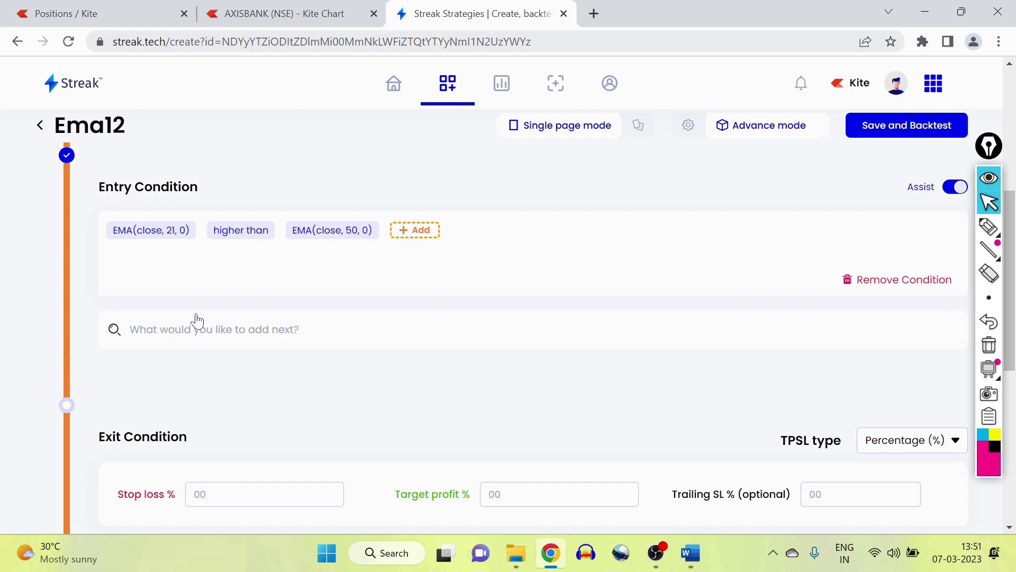
- Set the period of the first EMA in the entry condition to 10
{"action": "left_click", "coordinate": [176, 238]}
{"action": "left_click", "coordinate": [619, 297]}
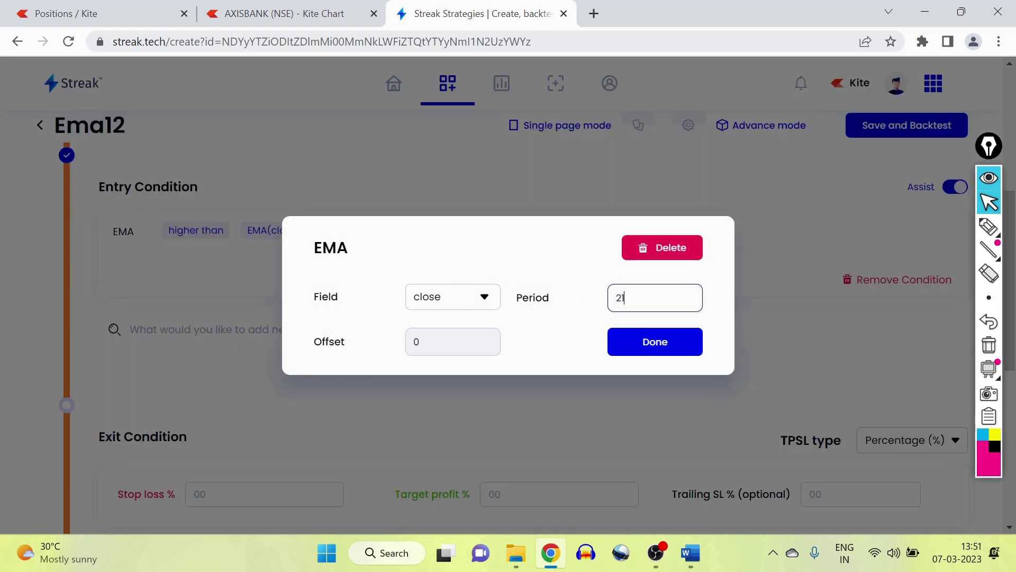
{"action": "double_click", "coordinate": [620, 298]}
{"action": "type", "text": "10"}
{"action": "left_click", "coordinate": [638, 341]}
- Change the entry condition's comparator to crosses above and set the second EMA's period to 20
{"action": "left_click", "coordinate": [245, 230]}
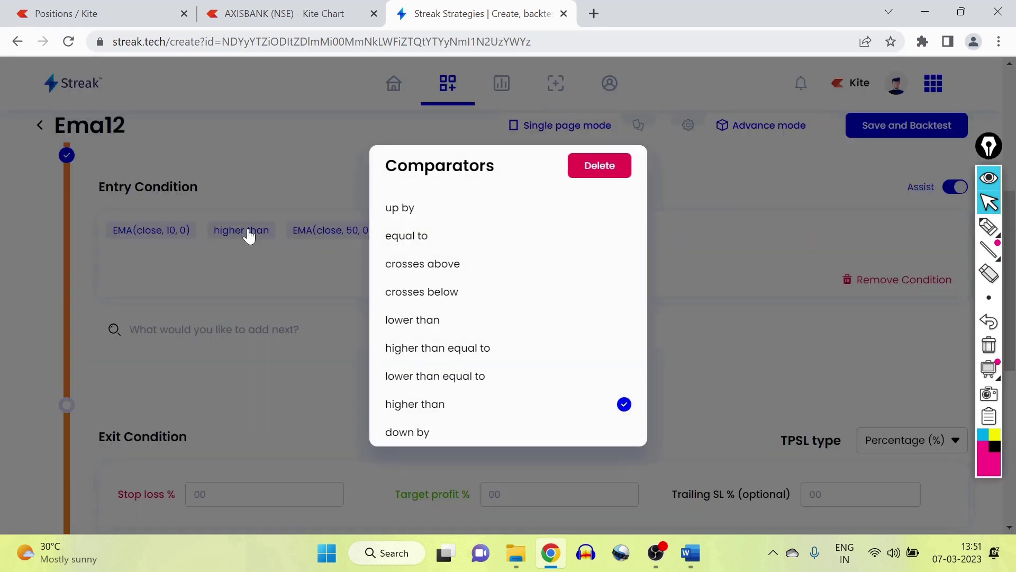
{"action": "left_click", "coordinate": [444, 264]}
{"action": "left_click", "coordinate": [342, 230]}
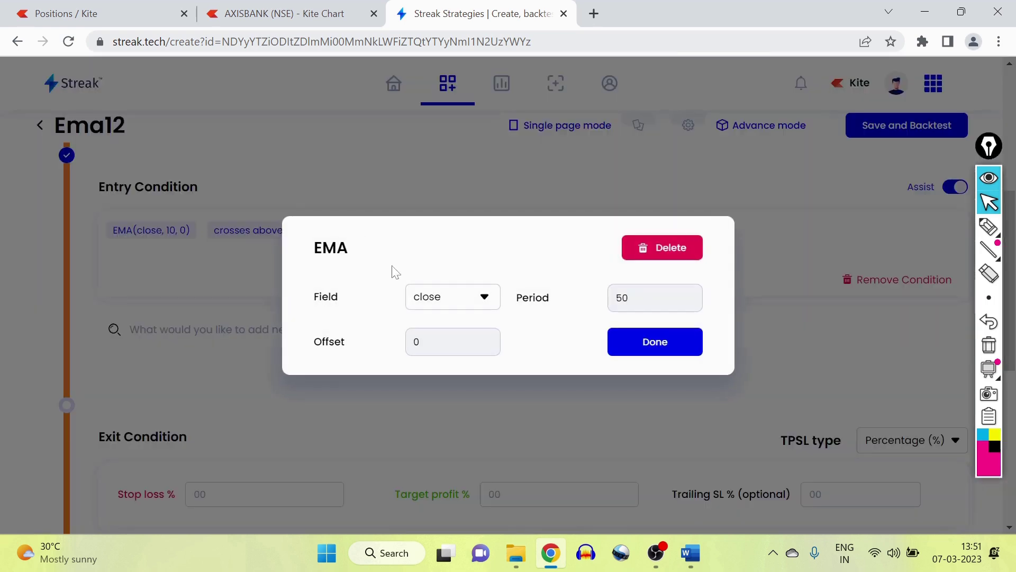
{"action": "left_click", "coordinate": [605, 310]}
{"action": "type", "text": "20"}
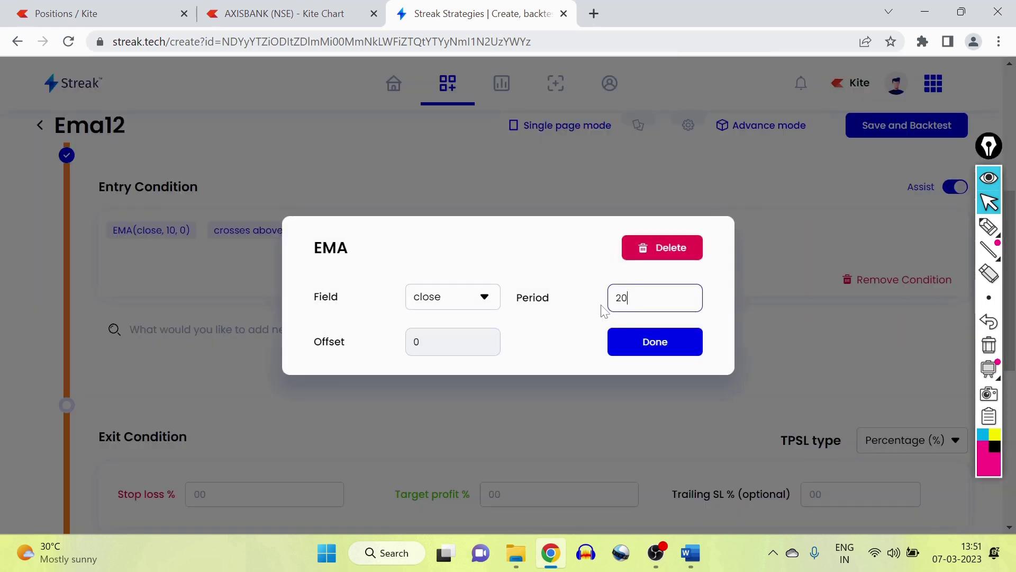
{"action": "left_click", "coordinate": [642, 341]}
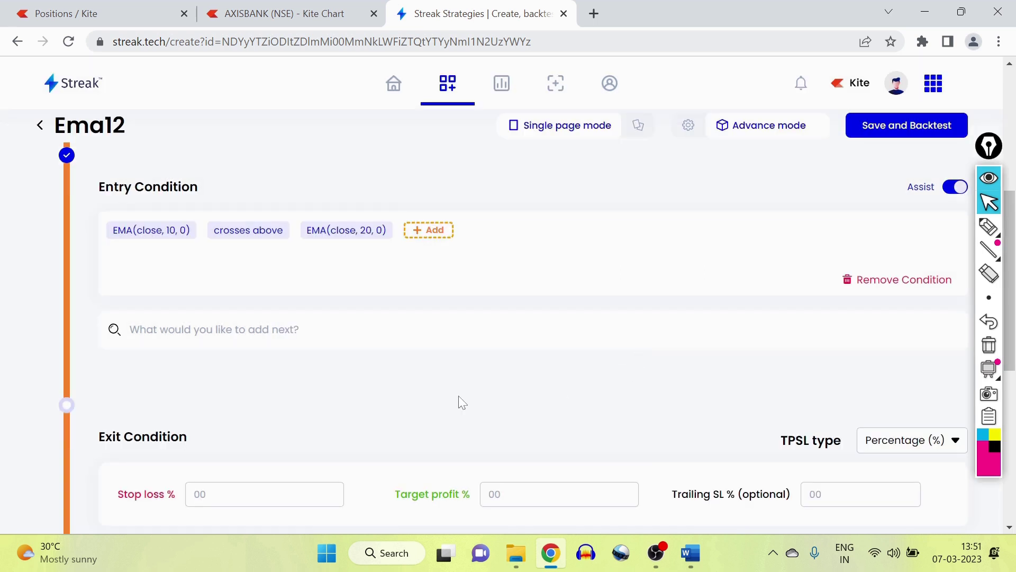
- Add a second entry condition joined with And: RSI(14,0) higher than 50
{"action": "left_click", "coordinate": [279, 336]}
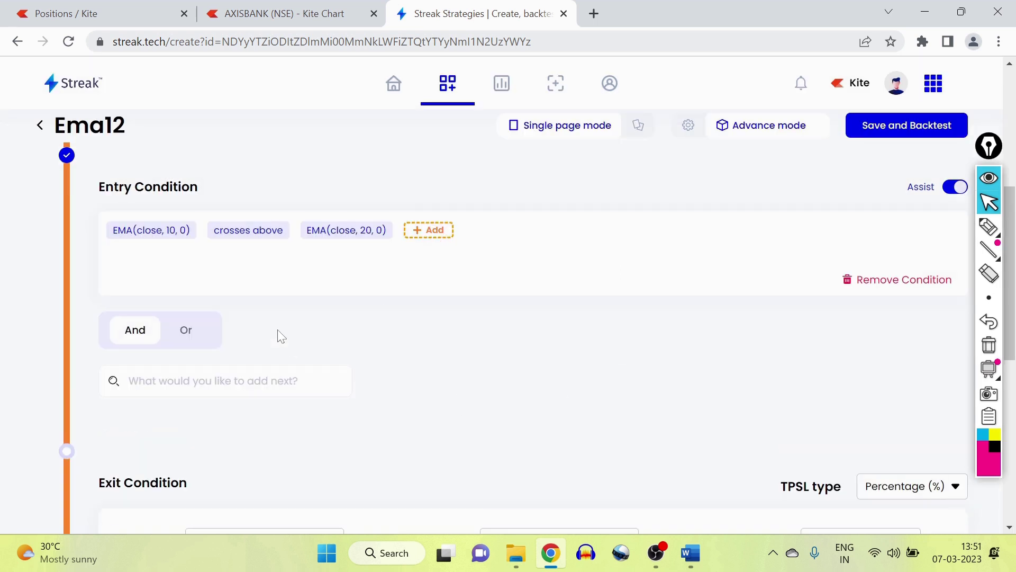
{"action": "left_click", "coordinate": [208, 388]}
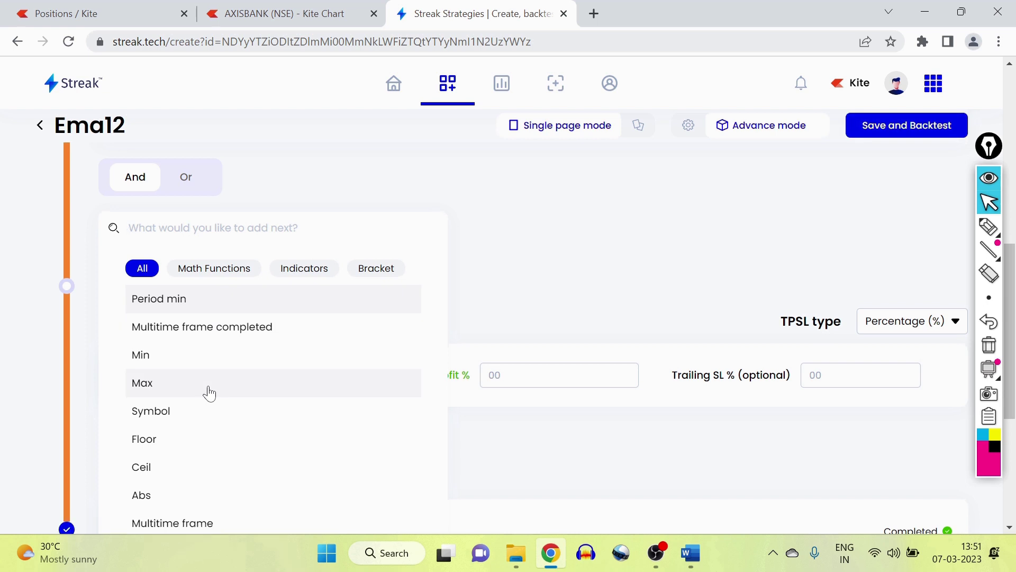
{"action": "type", "text": "rsi"}
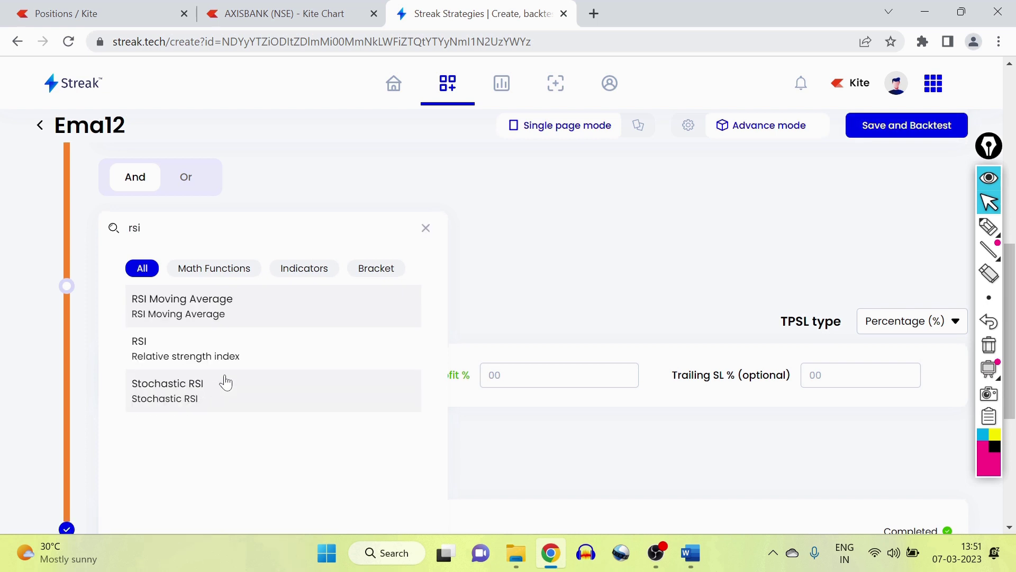
{"action": "left_click", "coordinate": [229, 360]}
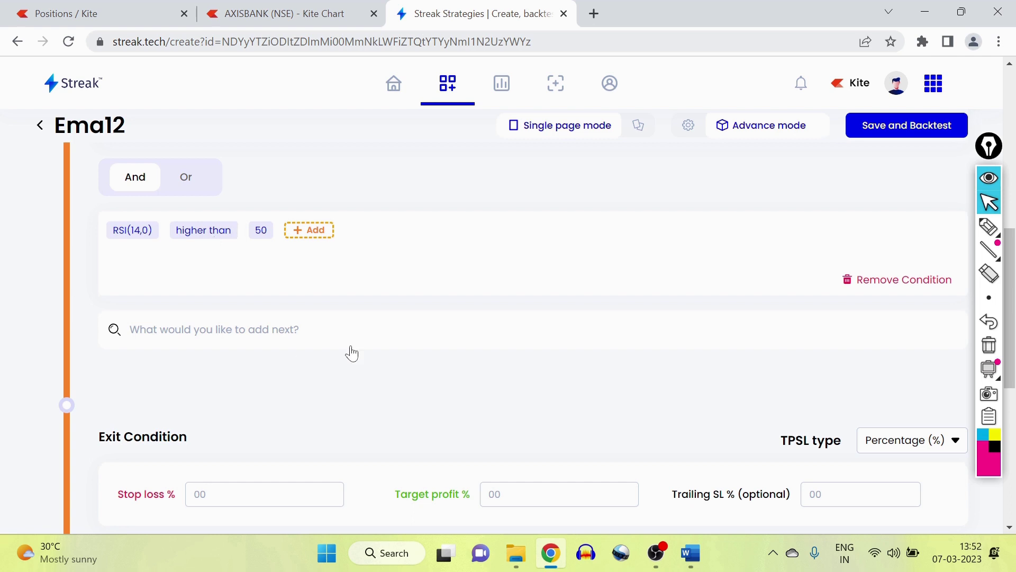
- Add a third entry condition joined with And, based on the RSI (Relative strength index) indicator
{"action": "left_click", "coordinate": [292, 337]}
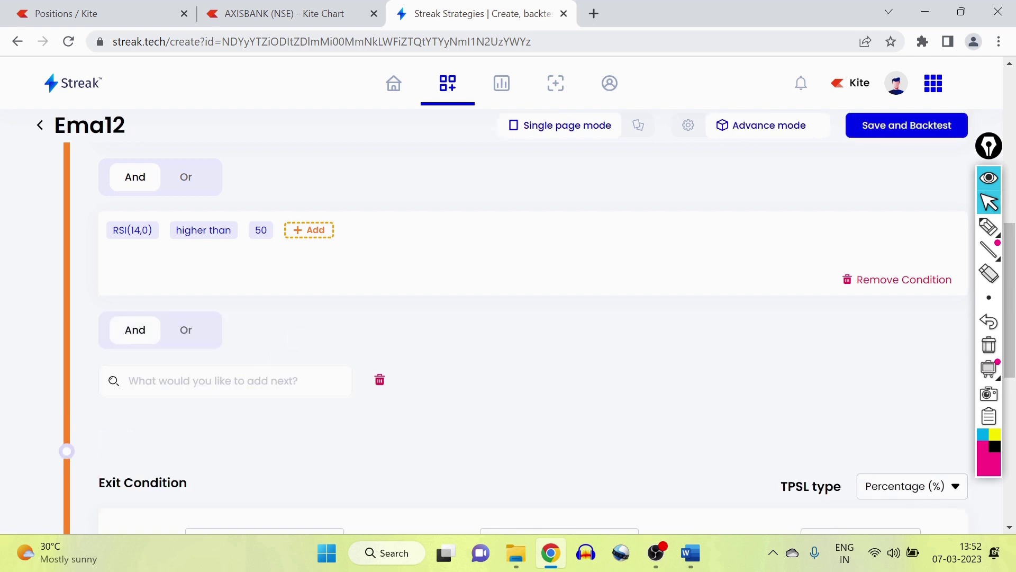
{"action": "left_click", "coordinate": [238, 380]}
{"action": "scroll", "coordinate": [238, 379], "scroll_direction": "down", "scroll_amount": 3}
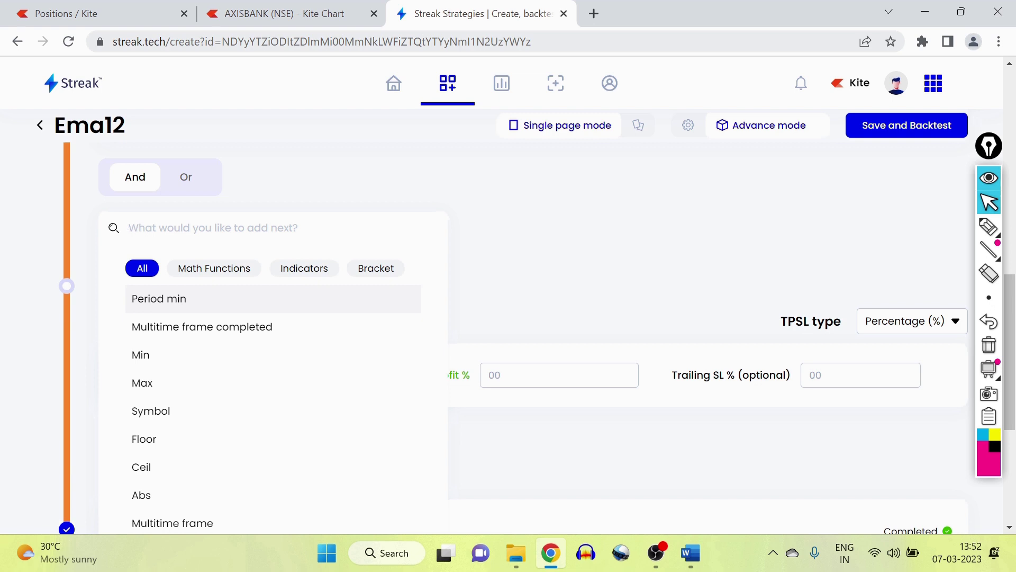
{"action": "type", "text": "rsi"}
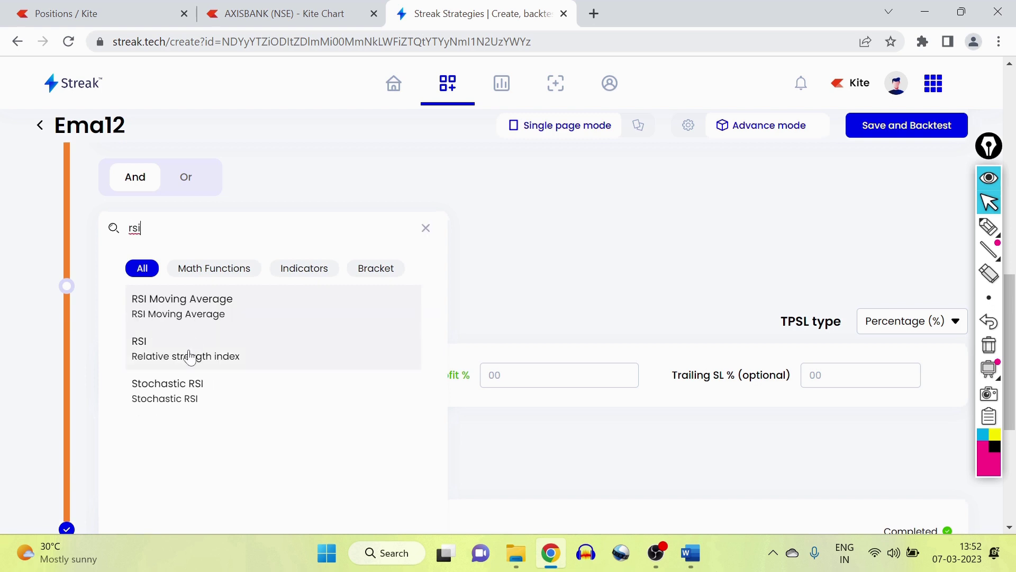
{"action": "left_click", "coordinate": [190, 358]}
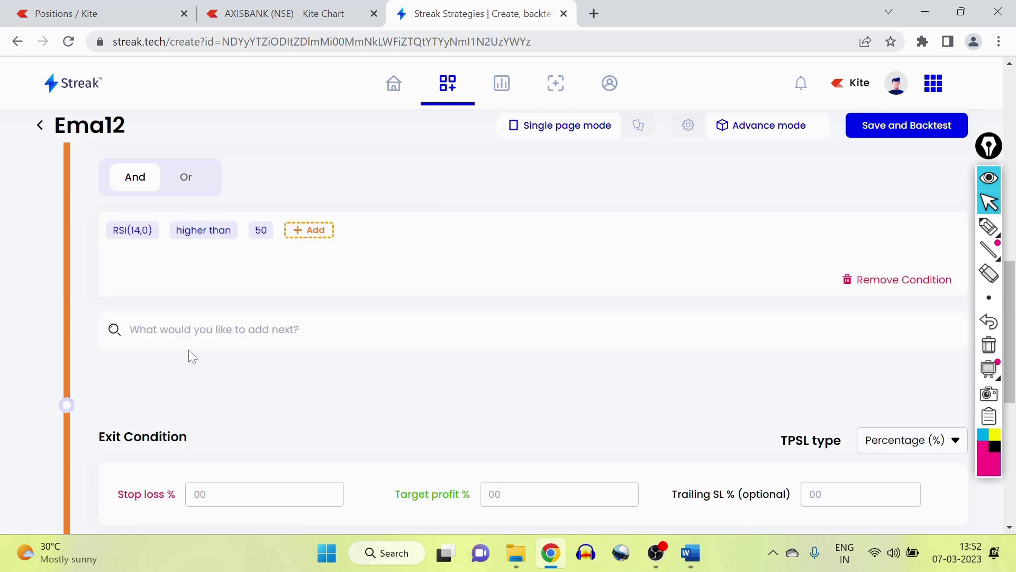
- Change the third entry condition's comparator to lower than and its number to 75
{"action": "left_click", "coordinate": [216, 237]}
{"action": "left_click", "coordinate": [396, 320]}
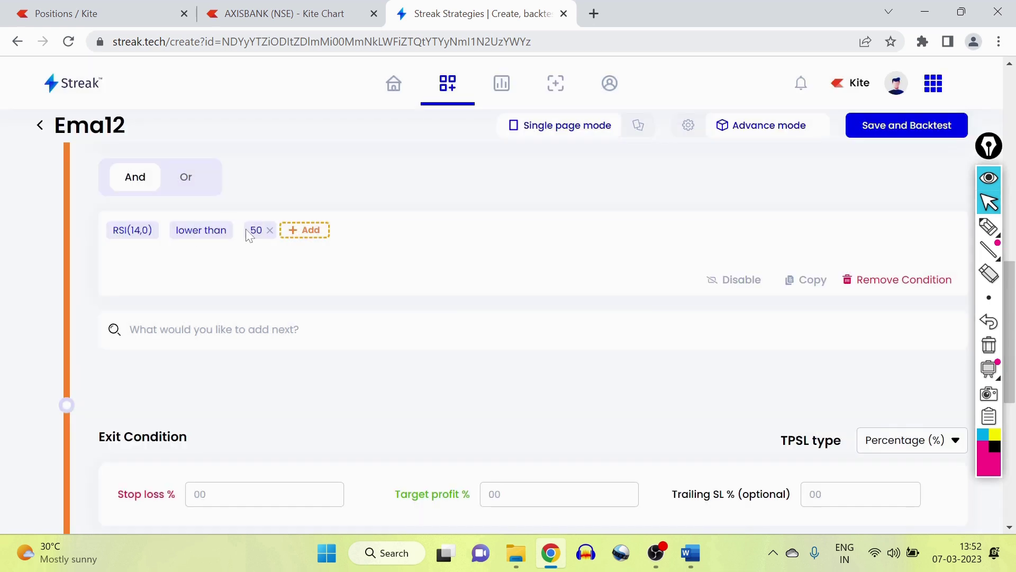
{"action": "left_click", "coordinate": [254, 232]}
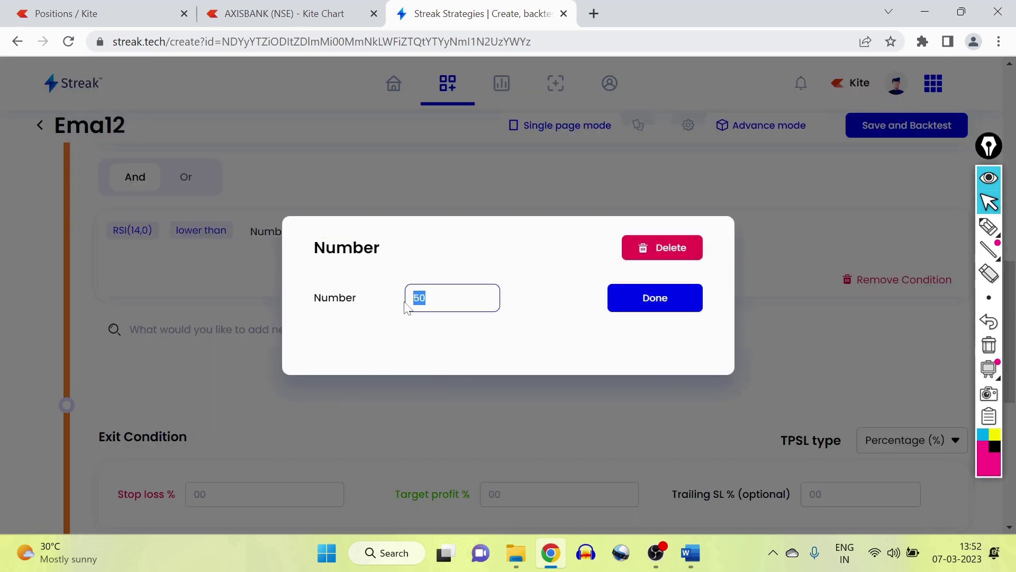
{"action": "type", "text": "75"}
{"action": "left_click", "coordinate": [614, 312]}
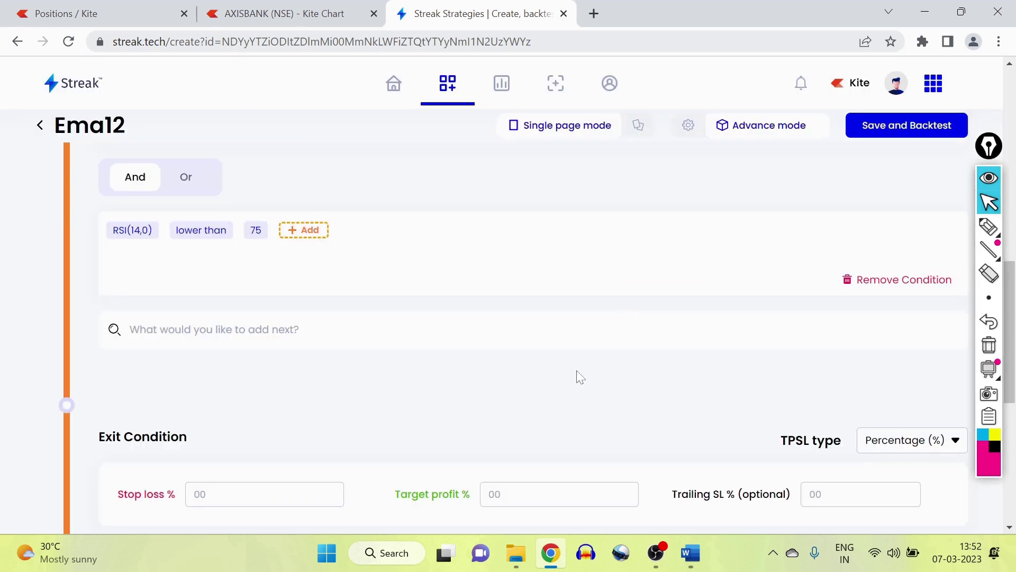
{"action": "scroll", "coordinate": [329, 355], "scroll_direction": "up", "scroll_amount": 2}
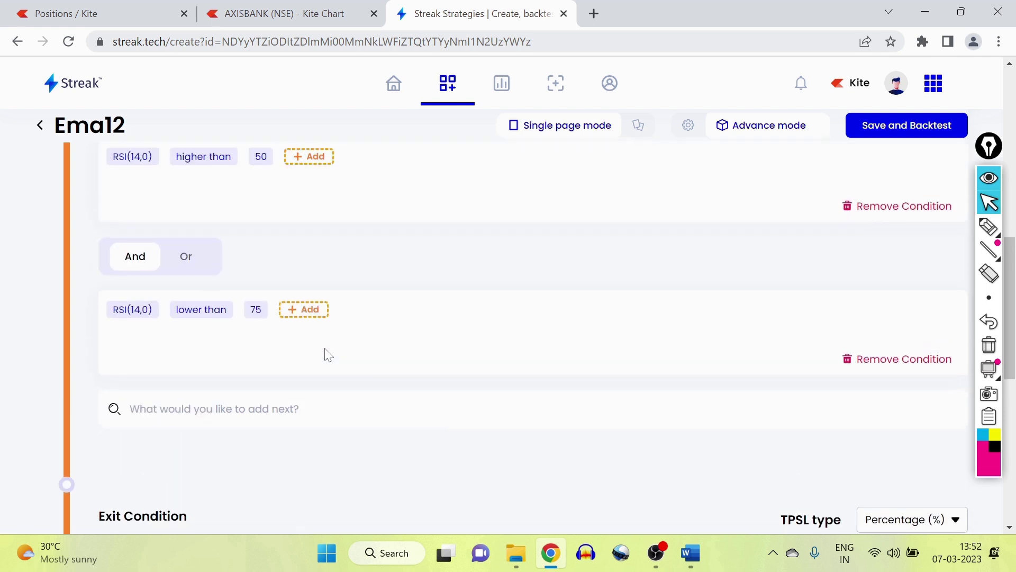
- Set the exit condition's stop loss to 2% and target profit to 4%
{"action": "scroll", "coordinate": [327, 355], "scroll_direction": "down", "scroll_amount": 3}
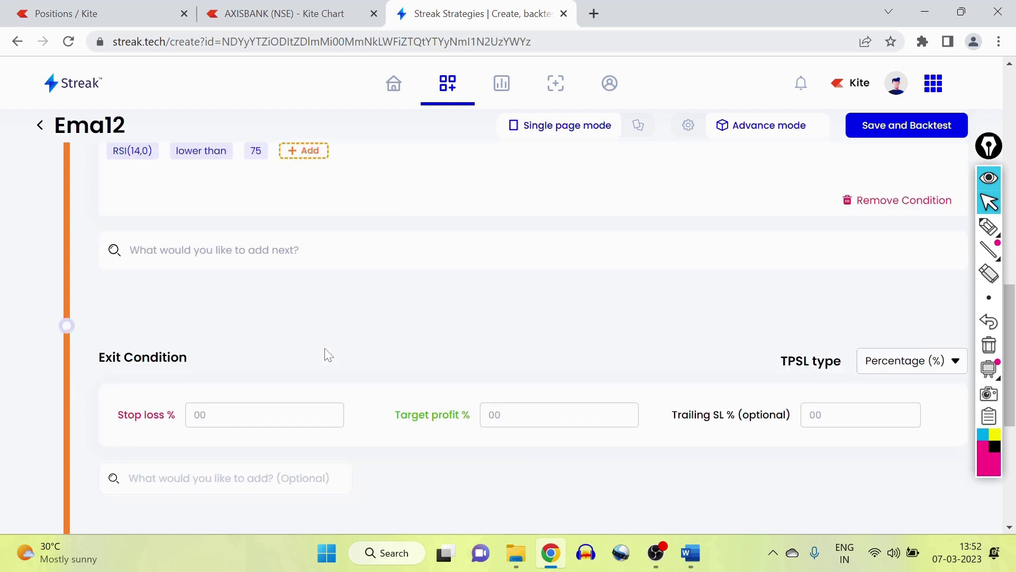
{"action": "left_click", "coordinate": [264, 414]}
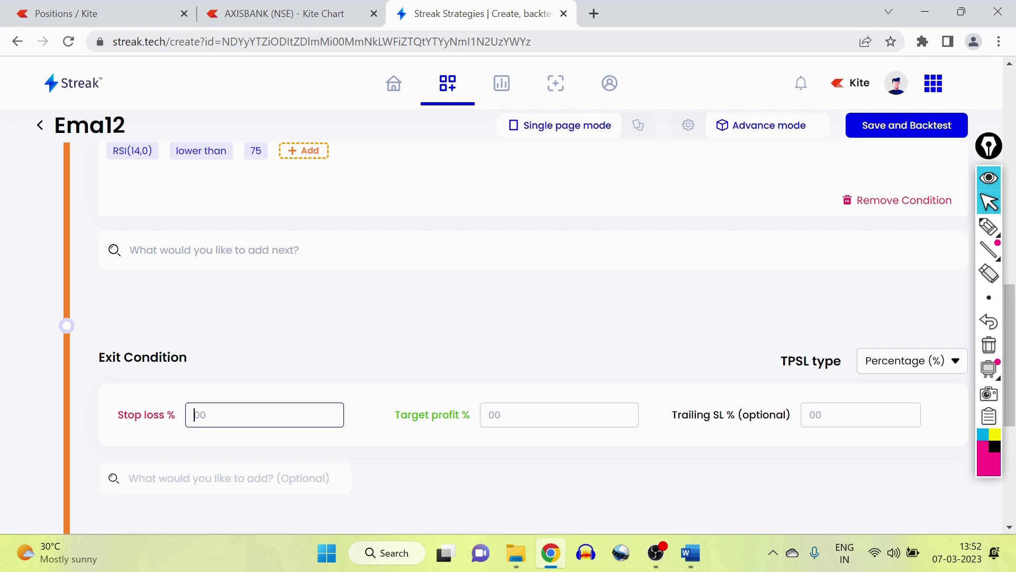
{"action": "type", "text": "2"}
{"action": "left_click", "coordinate": [492, 415]}
{"action": "type", "text": "4"}
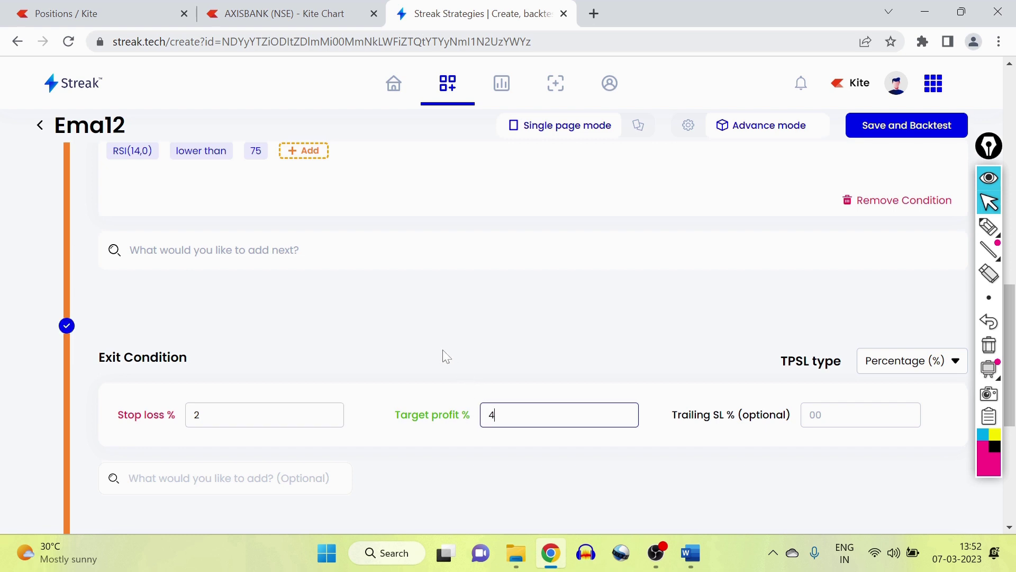
{"action": "scroll", "coordinate": [409, 343], "scroll_direction": "down", "scroll_amount": 2}
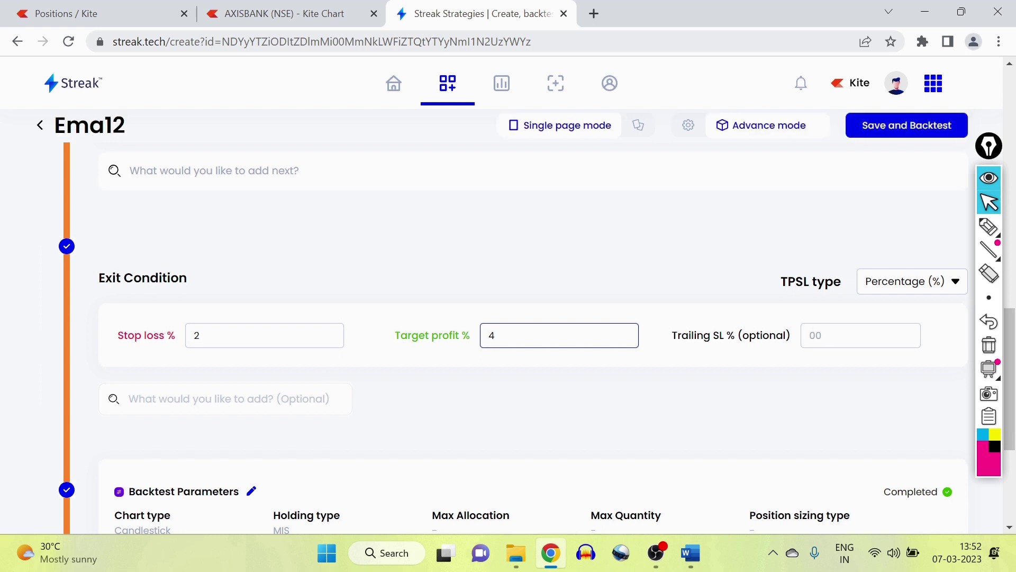
- Add an exit condition based on the EMA (Exponential moving average) indicator and set its first EMA's period to 10
{"action": "left_click", "coordinate": [227, 398]}
{"action": "scroll", "coordinate": [279, 404], "scroll_direction": "down", "scroll_amount": 3}
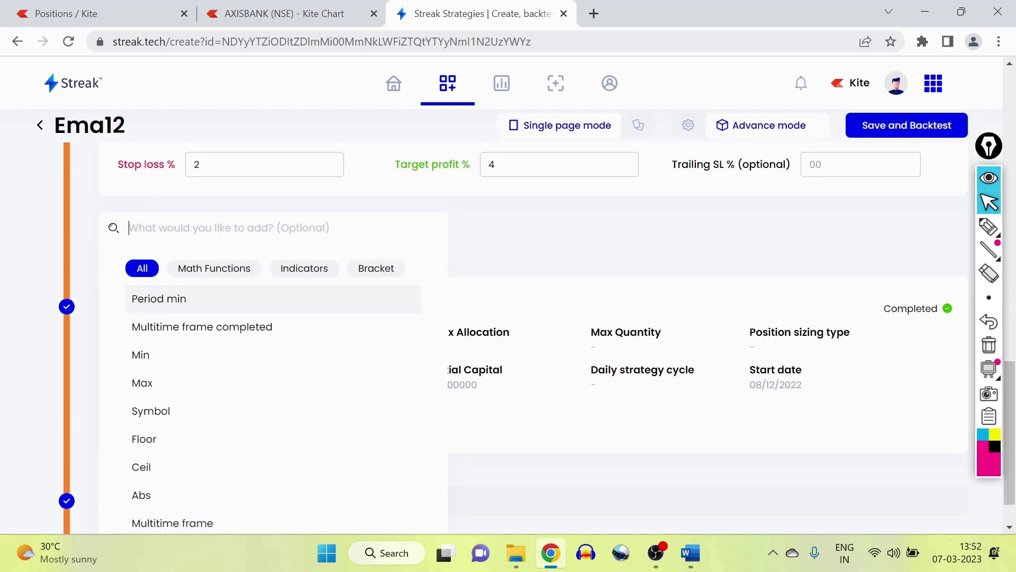
{"action": "type", "text": "em"}
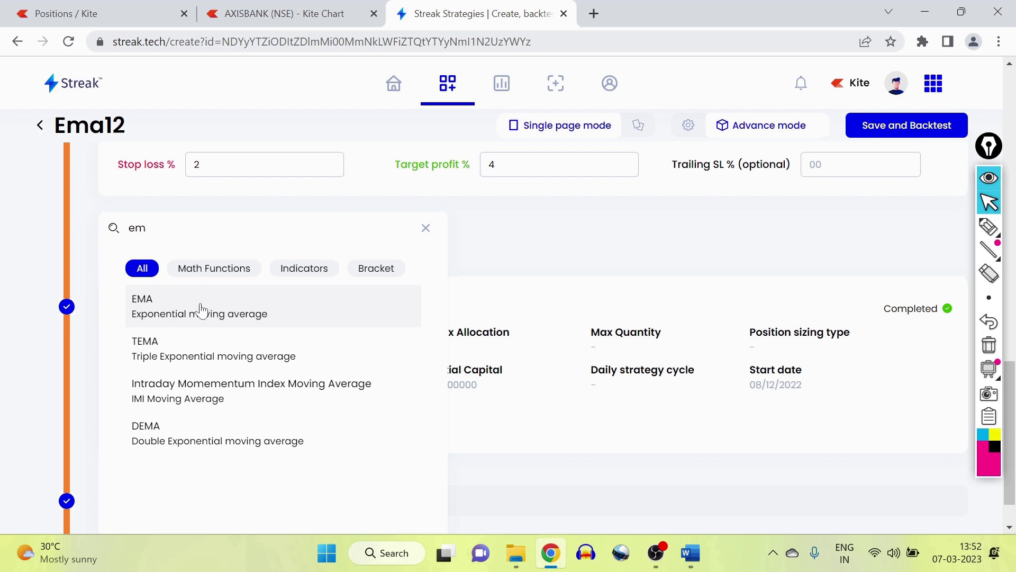
{"action": "left_click", "coordinate": [202, 311]}
{"action": "left_click", "coordinate": [160, 233]}
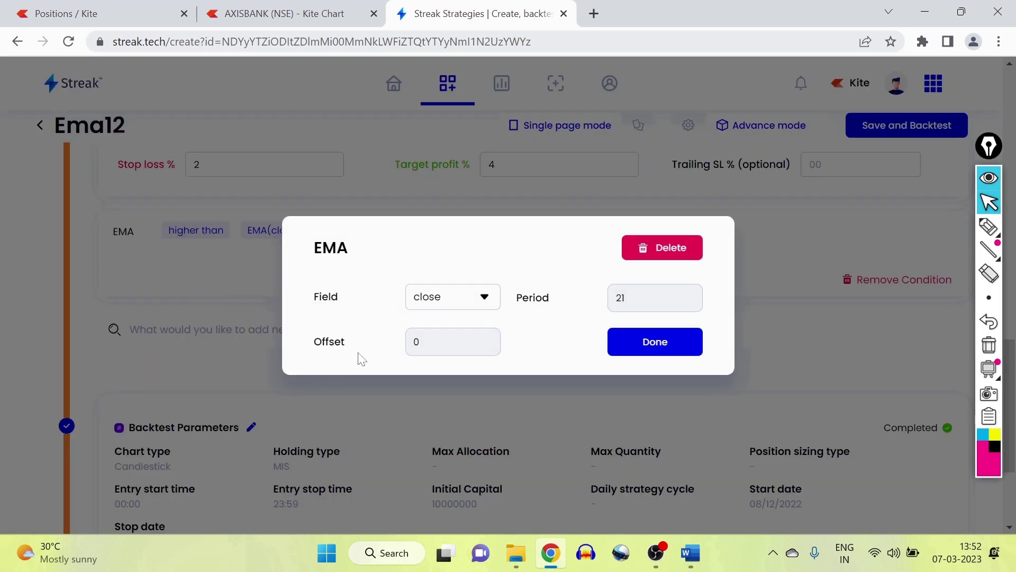
{"action": "left_click", "coordinate": [617, 297]}
{"action": "double_click", "coordinate": [617, 298]}
{"action": "key", "text": "BackSpace"}
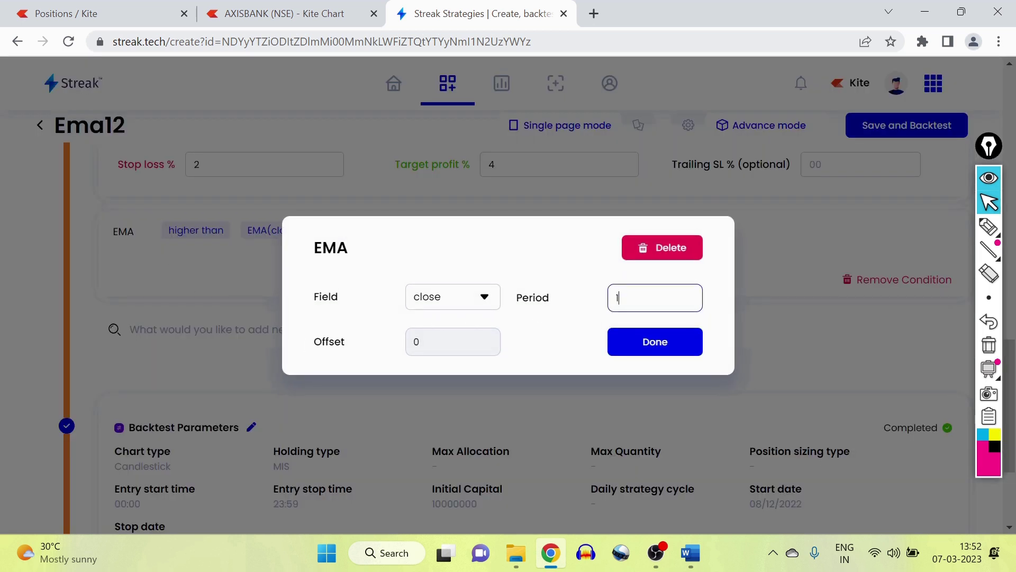
{"action": "type", "text": "10"}
{"action": "left_click", "coordinate": [655, 336]}
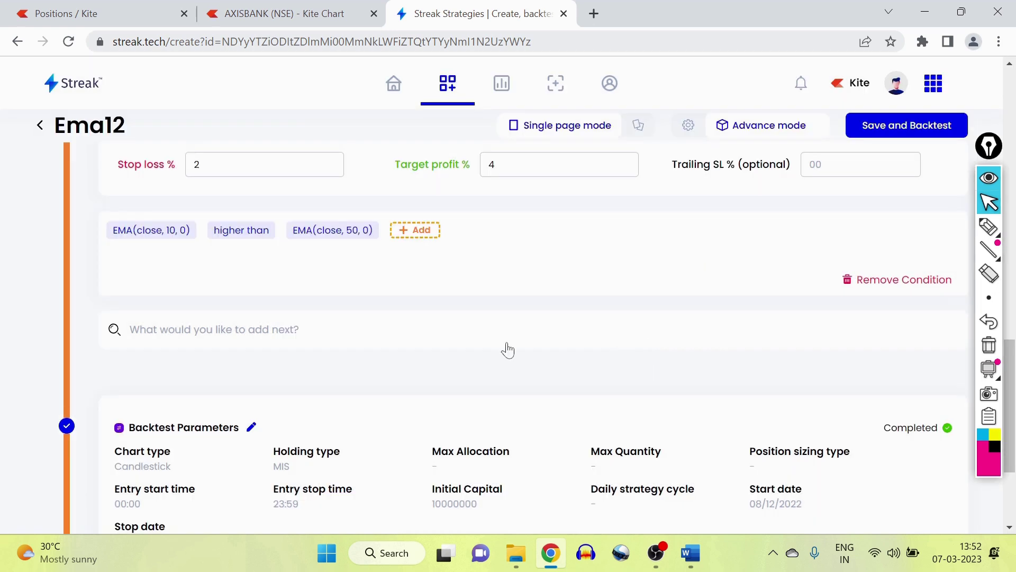
- Change the EMA exit condition's comparator to crosses below and set the second EMA's period to 20
{"action": "left_click", "coordinate": [255, 233]}
{"action": "left_click", "coordinate": [415, 295]}
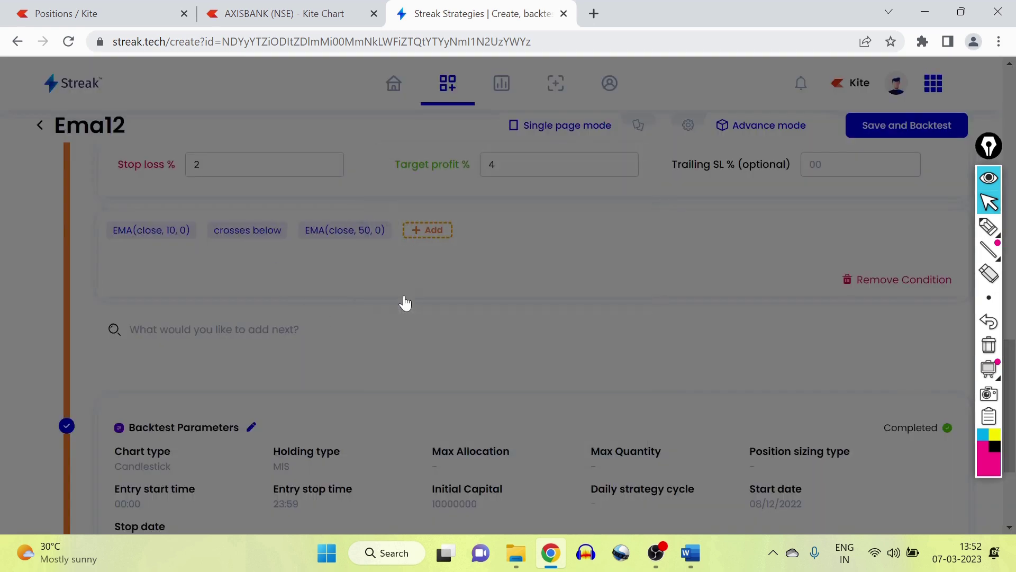
{"action": "left_click", "coordinate": [356, 236]}
{"action": "double_click", "coordinate": [617, 298]}
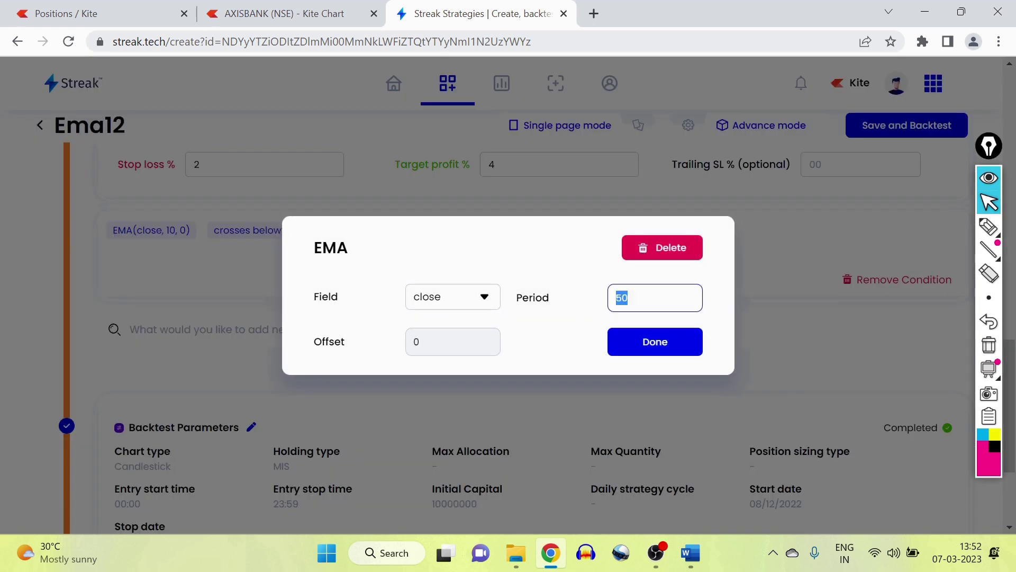
{"action": "type", "text": "20"}
{"action": "left_click", "coordinate": [646, 348]}
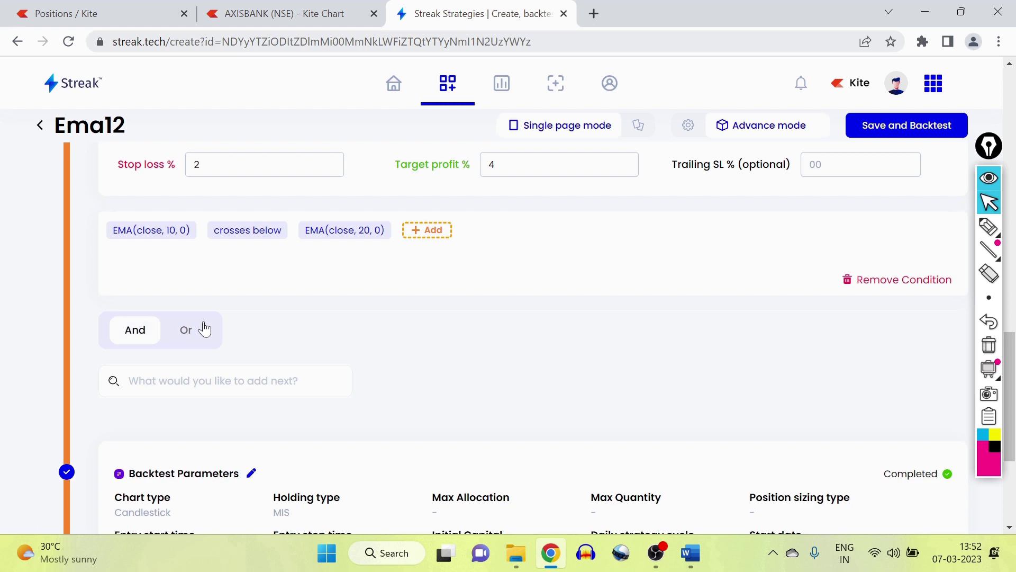
- Add a second exit condition joined with Or, based on the RSI (Relative strength index) indicator
{"action": "left_click", "coordinate": [193, 332]}
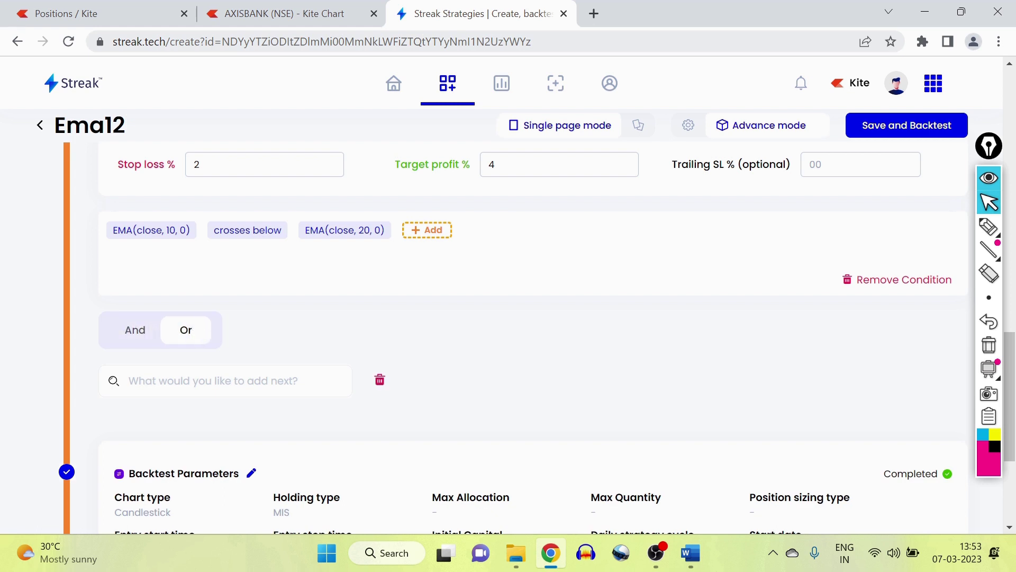
{"action": "left_click", "coordinate": [174, 381]}
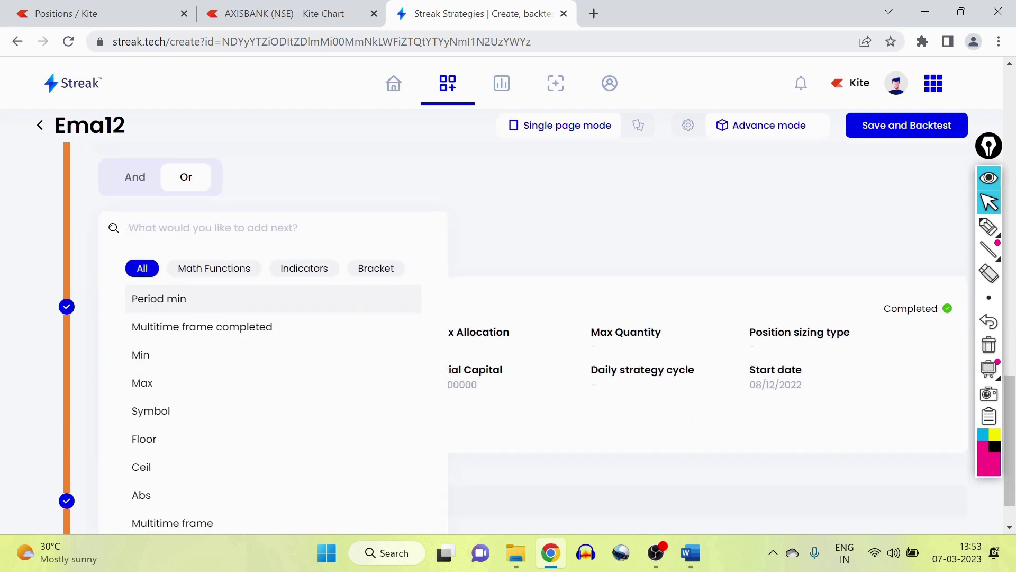
{"action": "type", "text": "rsi"}
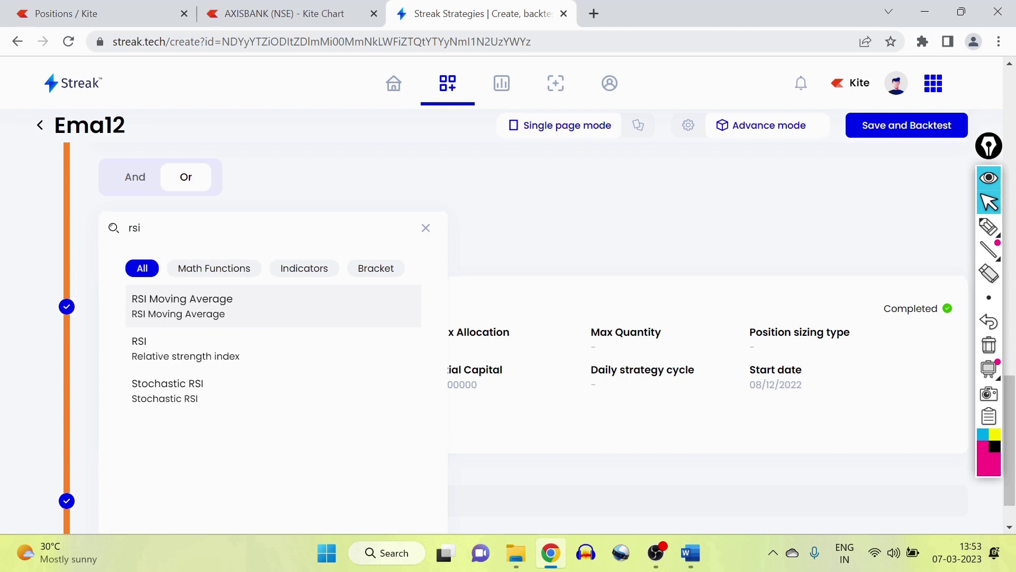
{"action": "left_click", "coordinate": [157, 345]}
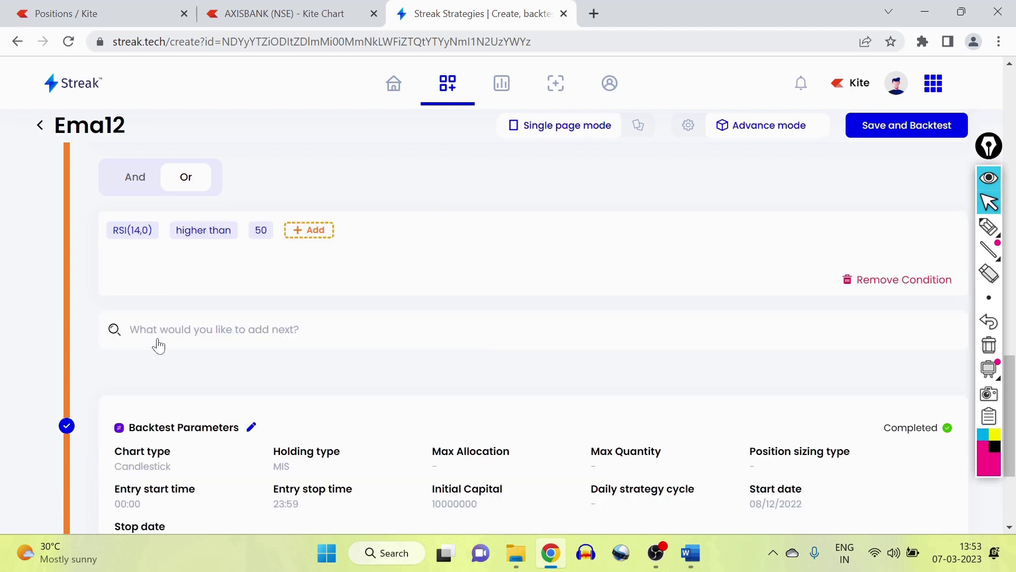
- Change the RSI exit condition's comparator to crosses above and its number to 75
{"action": "left_click", "coordinate": [210, 233]}
{"action": "left_click", "coordinate": [449, 278]}
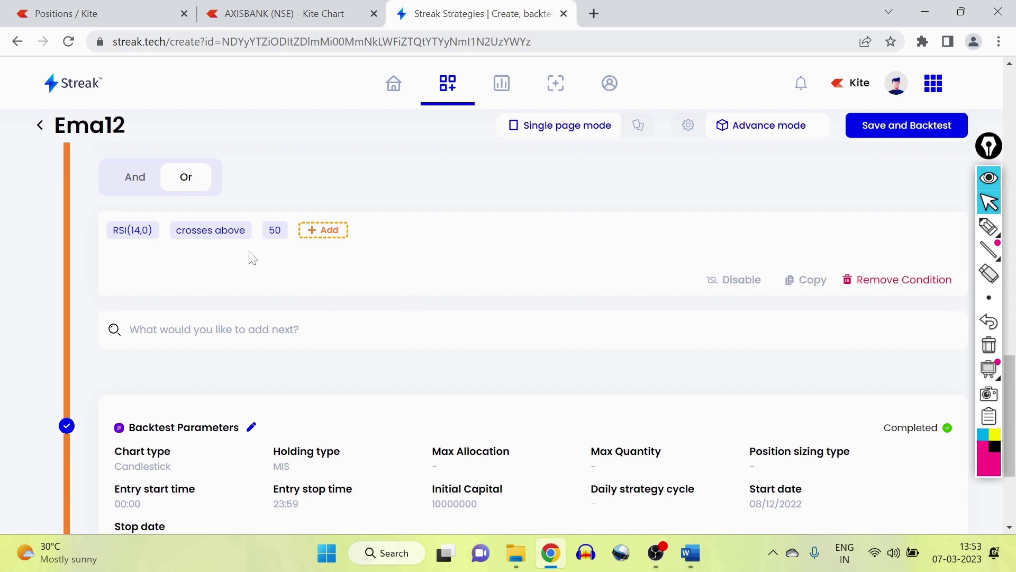
{"action": "left_click", "coordinate": [274, 232]}
{"action": "type", "text": "75"}
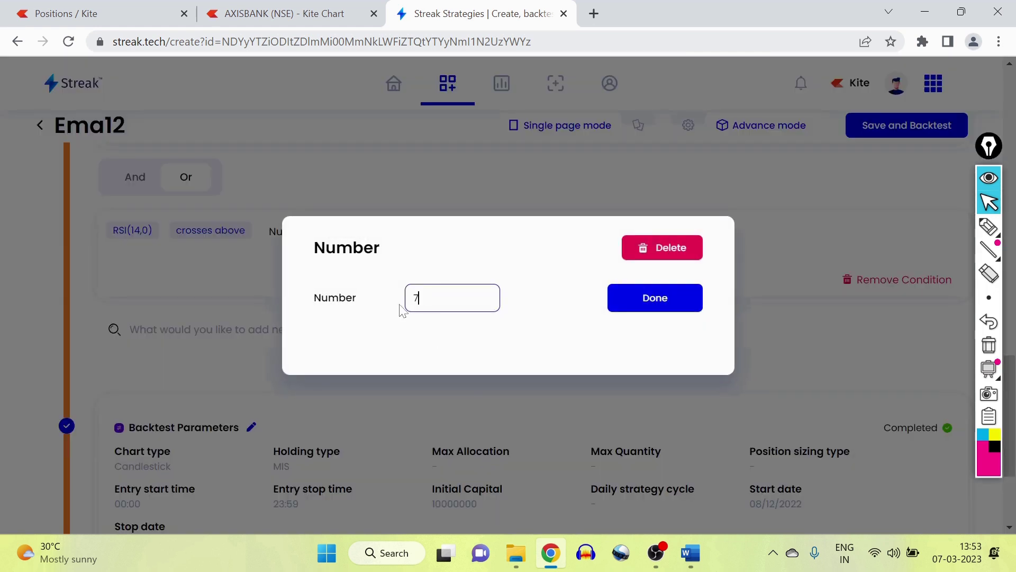
{"action": "left_click", "coordinate": [631, 303]}
{"action": "scroll", "coordinate": [445, 337], "scroll_direction": "up", "scroll_amount": 1}
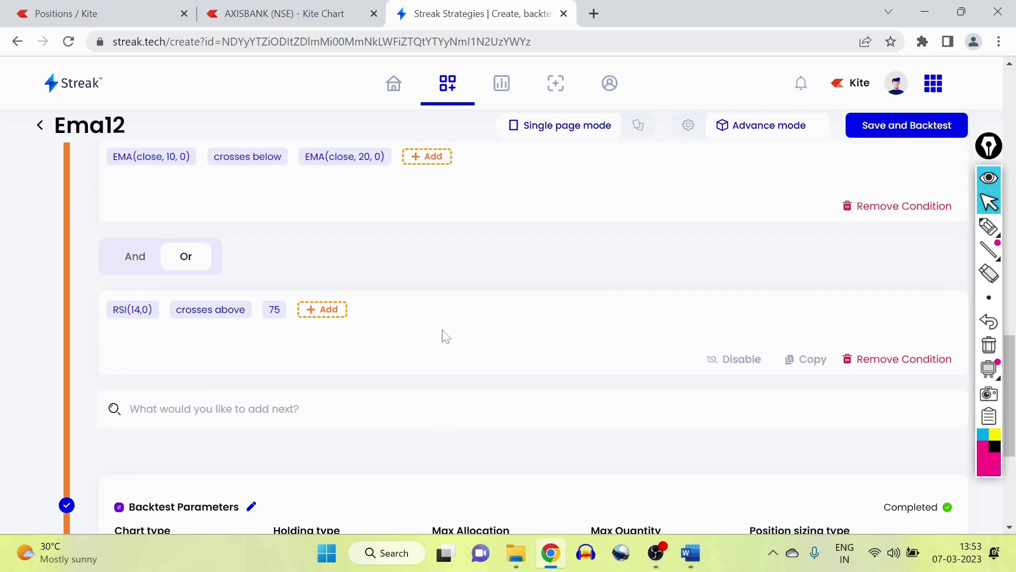
- Edit the backtest parameters, setting max allocation to 10000 and position sizing type to Capital based
{"action": "scroll", "coordinate": [445, 337], "scroll_direction": "down", "scroll_amount": 2}
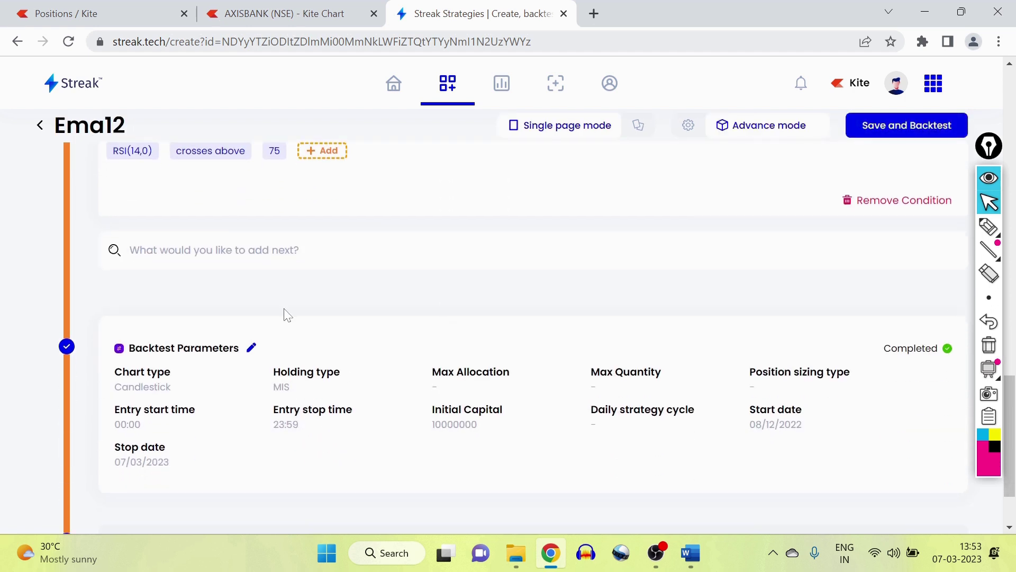
{"action": "left_click", "coordinate": [252, 348]}
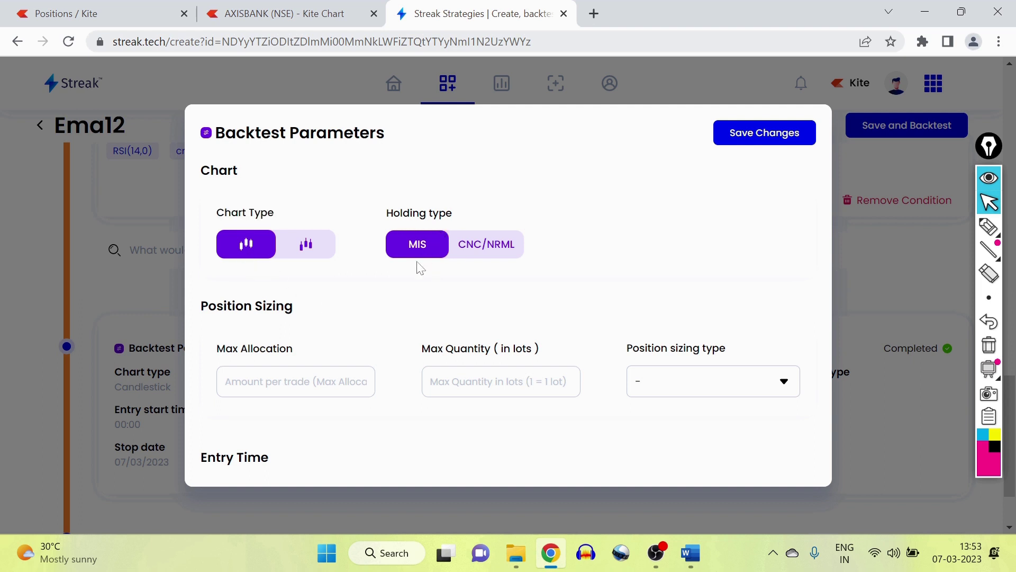
{"action": "scroll", "coordinate": [421, 269], "scroll_direction": "down", "scroll_amount": 2}
{"action": "left_click", "coordinate": [227, 301]}
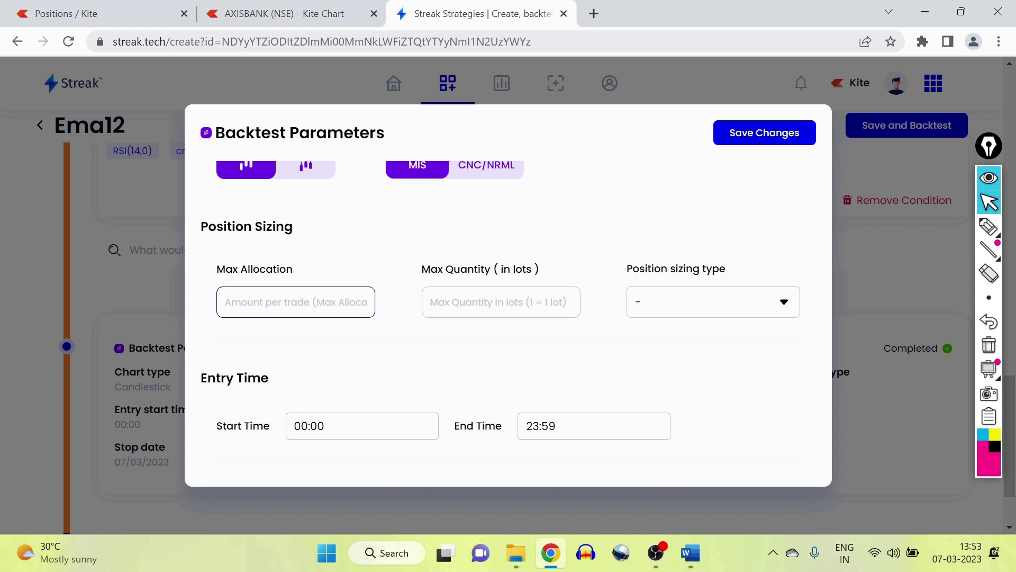
{"action": "type", "text": "1"}
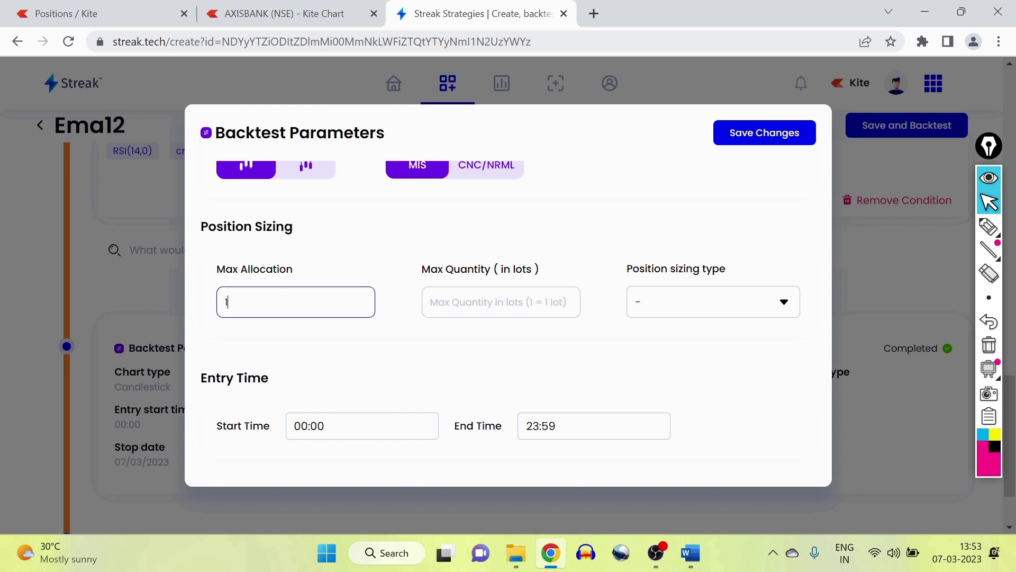
{"action": "type", "text": "0000"}
{"action": "left_click", "coordinate": [705, 298]}
{"action": "left_click", "coordinate": [723, 374]}
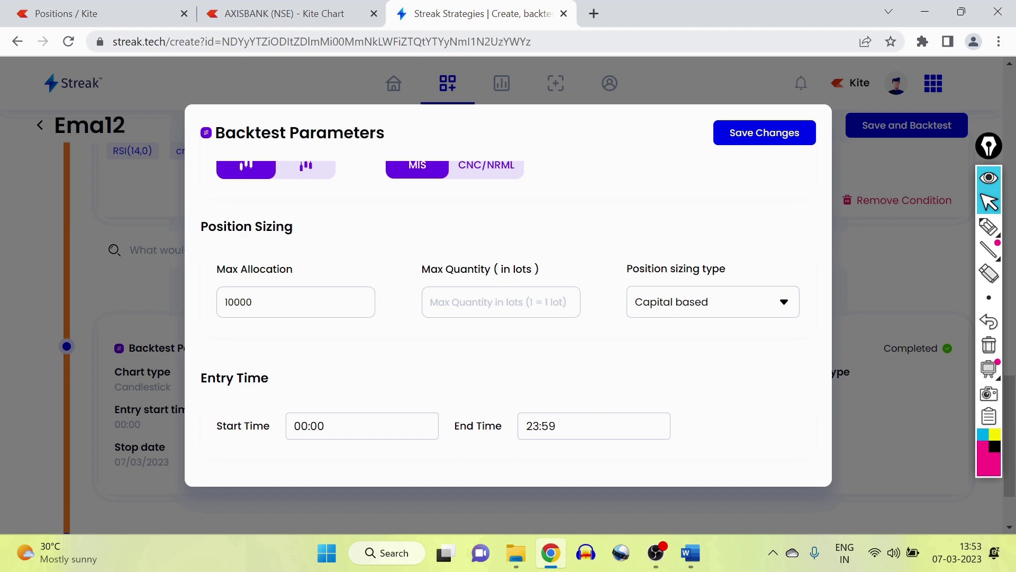
{"action": "left_click_drag", "start_coordinate": [249, 303], "coordinate": [205, 309]}
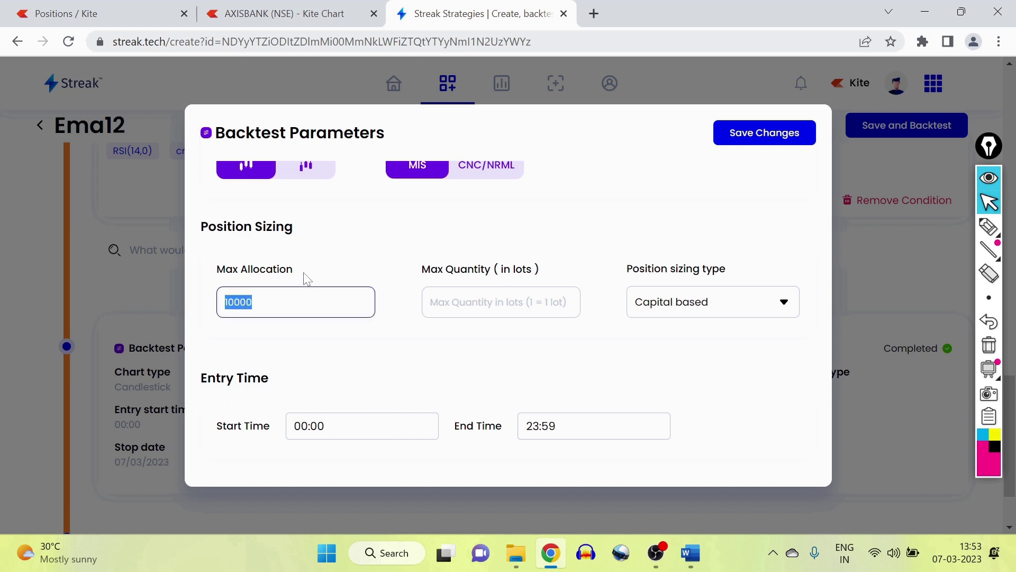
- Set the backtest's entry time window to start at 09:20 and end at 13:20
{"action": "scroll", "coordinate": [394, 265], "scroll_direction": "down", "scroll_amount": 3}
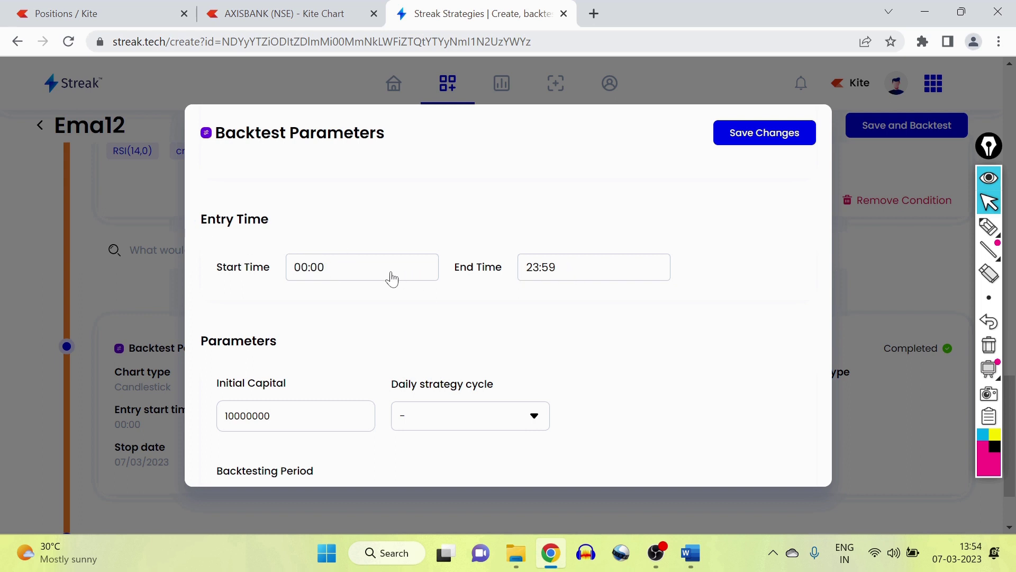
{"action": "left_click", "coordinate": [368, 270]}
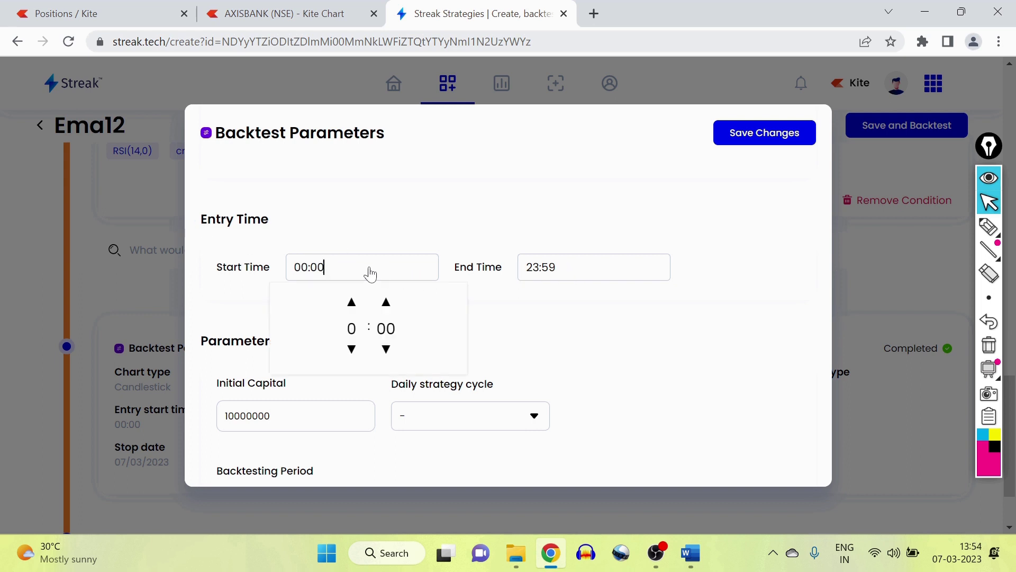
{"action": "left_click", "coordinate": [352, 302]}
{"action": "left_click", "coordinate": [351, 302]}
{"action": "left_click", "coordinate": [352, 302]}
{"action": "left_click", "coordinate": [352, 302]}
{"action": "left_click", "coordinate": [352, 301]}
{"action": "left_click", "coordinate": [352, 302]}
{"action": "left_click", "coordinate": [352, 301]}
{"action": "left_click", "coordinate": [351, 302]}
{"action": "left_click", "coordinate": [351, 301]}
{"action": "left_click", "coordinate": [351, 301]}
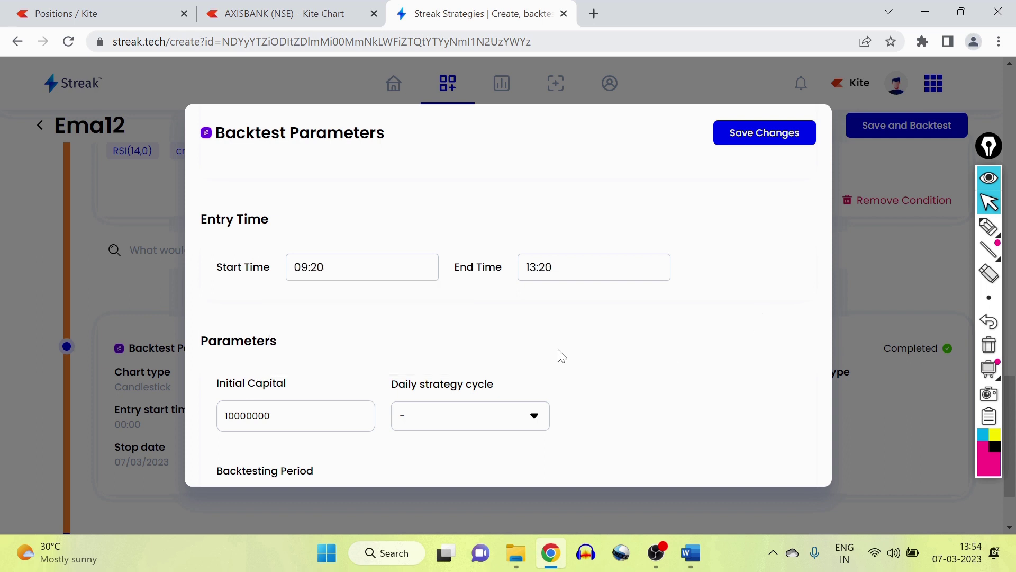
- Reduce the backtest's initial capital to 100000 and save the backtest parameters
{"action": "scroll", "coordinate": [559, 350], "scroll_direction": "down", "scroll_amount": 2}
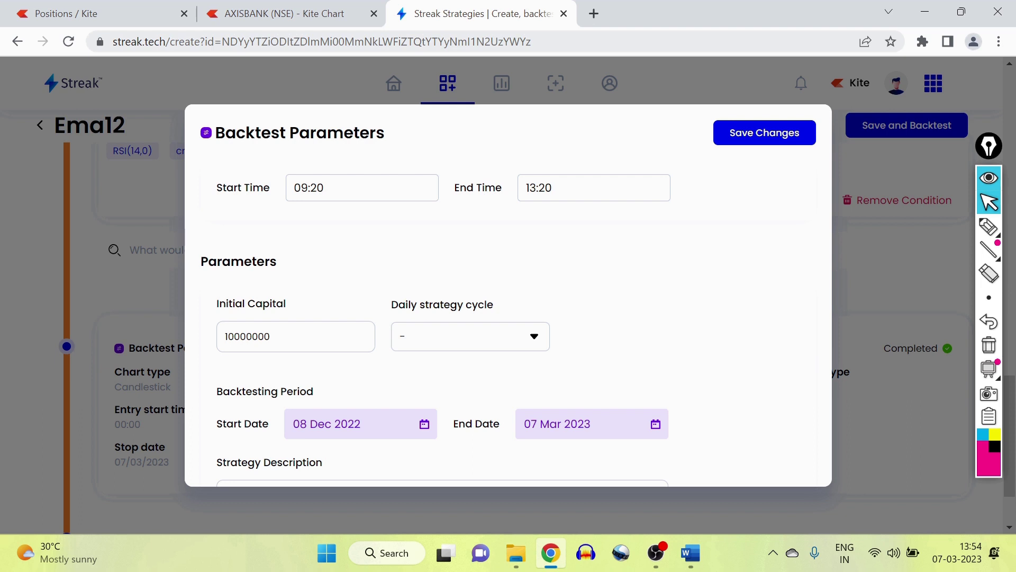
{"action": "left_click", "coordinate": [270, 337]}
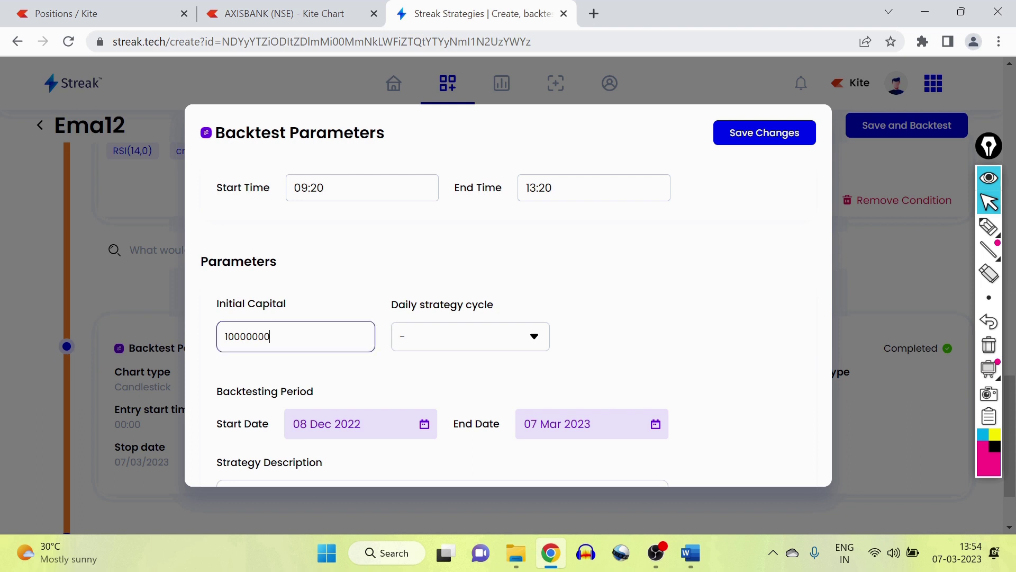
{"action": "key", "text": "BackSpace"}
{"action": "key", "text": "BackSpace"}
{"action": "scroll", "coordinate": [596, 290], "scroll_direction": "down", "scroll_amount": 2}
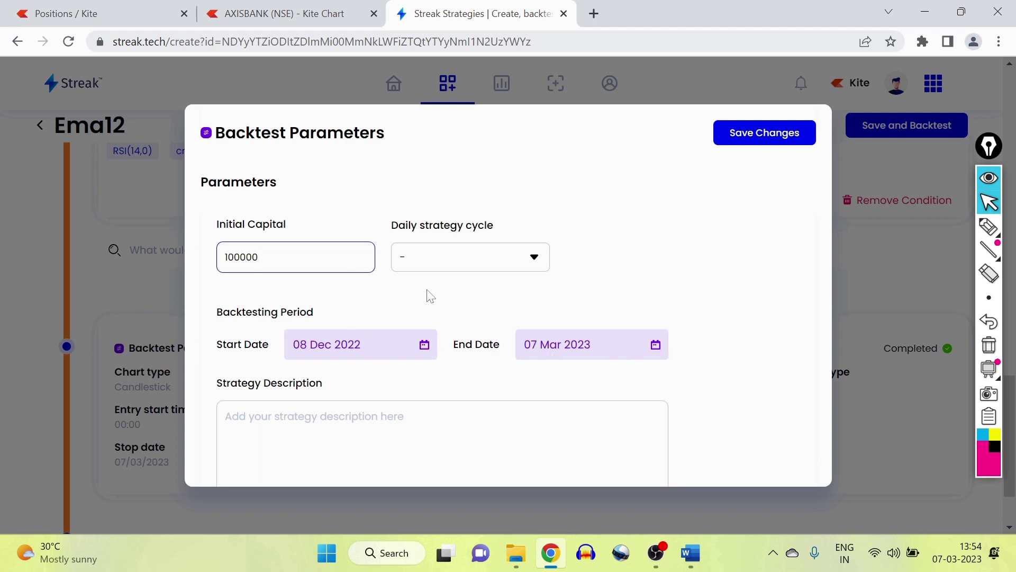
{"action": "left_click", "coordinate": [744, 134]}
- Expand the full strategy summary under the Ema12 title and review its entry and exit rules
{"action": "scroll", "coordinate": [544, 268], "scroll_direction": "up", "scroll_amount": 6}
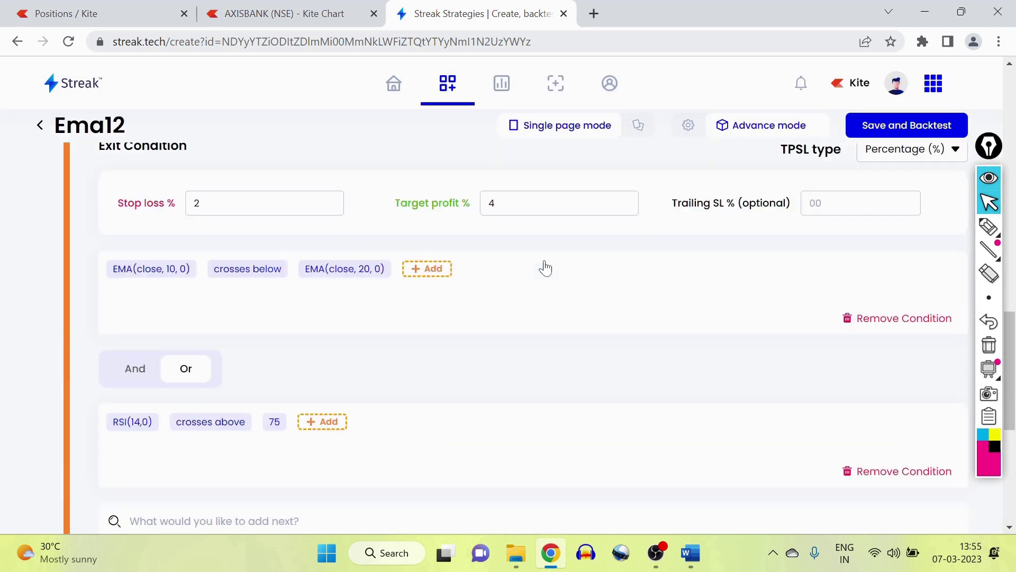
{"action": "scroll", "coordinate": [483, 286], "scroll_direction": "up", "scroll_amount": 15}
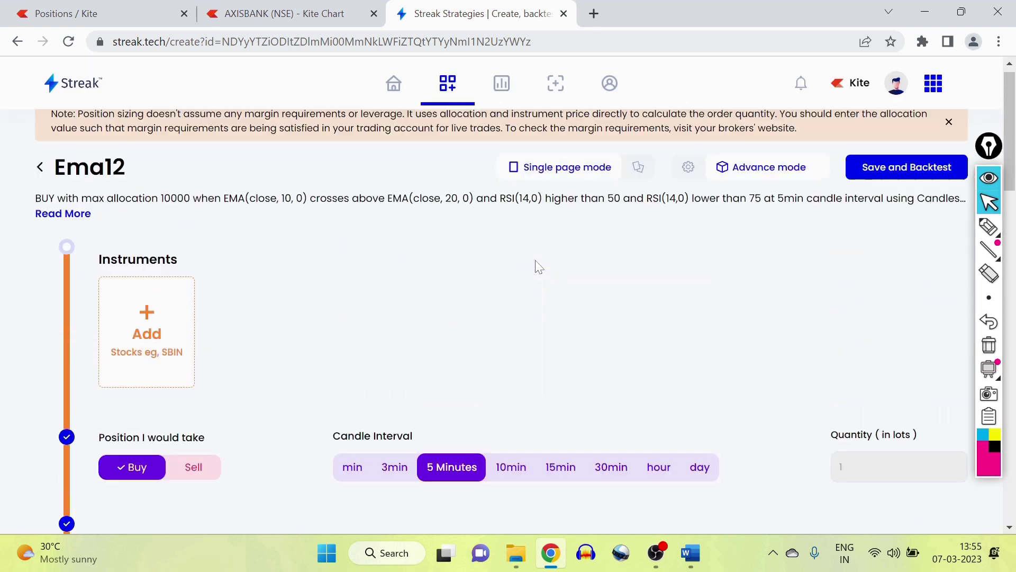
{"action": "left_click", "coordinate": [73, 226]}
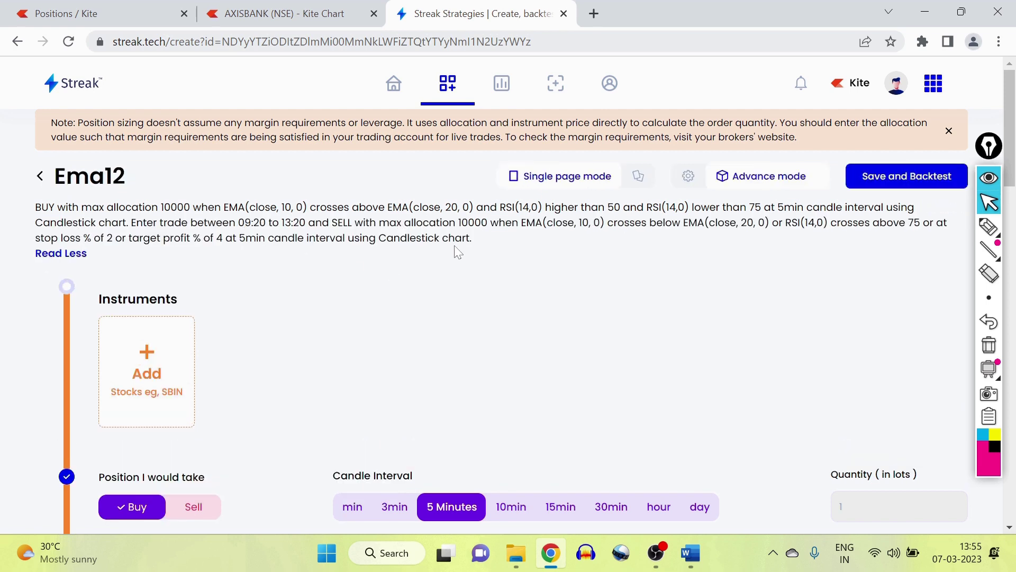
{"action": "scroll", "coordinate": [458, 258], "scroll_direction": "down", "scroll_amount": 1}
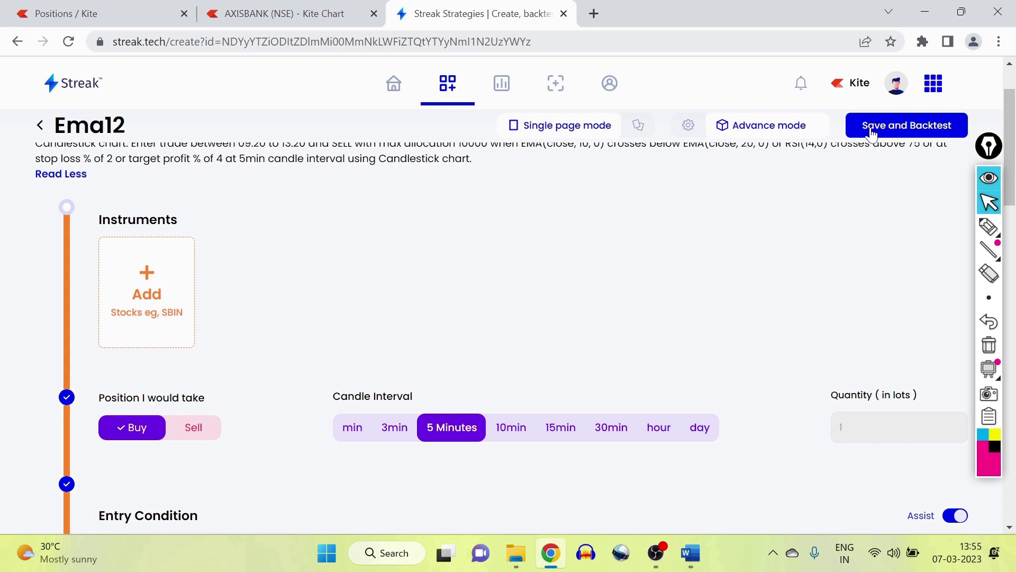
- Add AXISBANK (NSE) as the strategy's instrument and save and backtest the Ema12 strategy
{"action": "scroll", "coordinate": [250, 310], "scroll_direction": "up", "scroll_amount": 1}
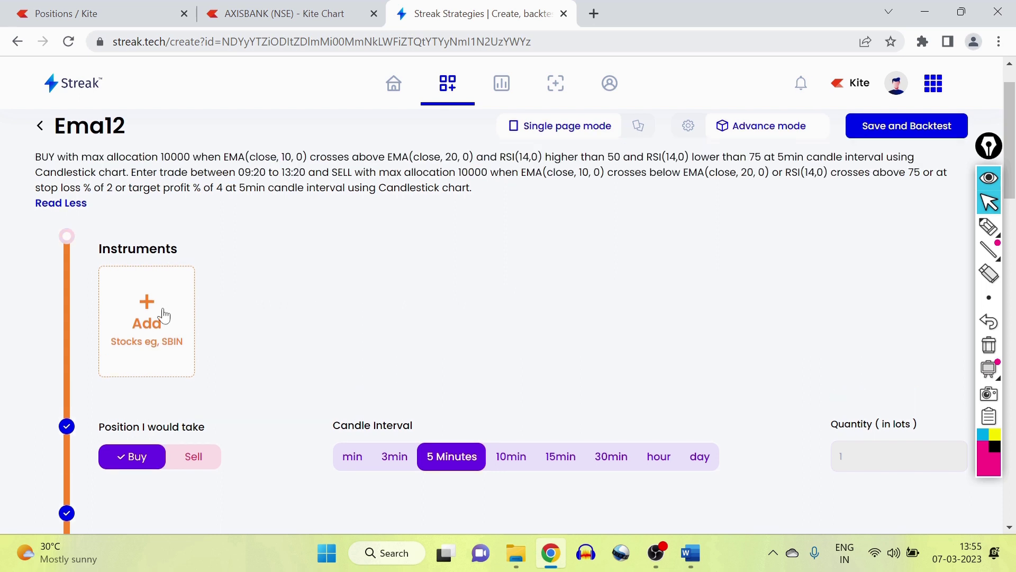
{"action": "left_click", "coordinate": [147, 318]}
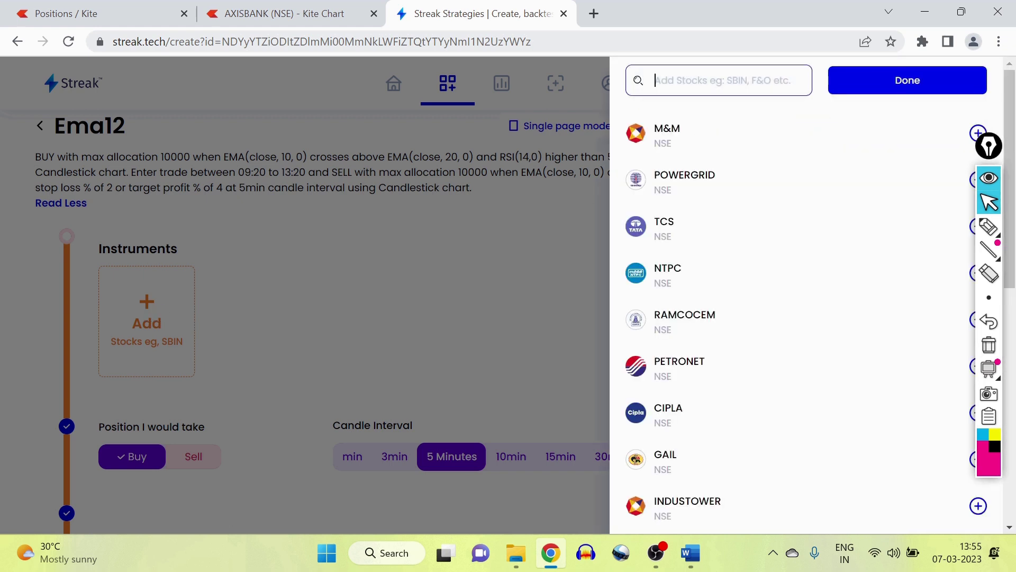
{"action": "type", "text": "axis"}
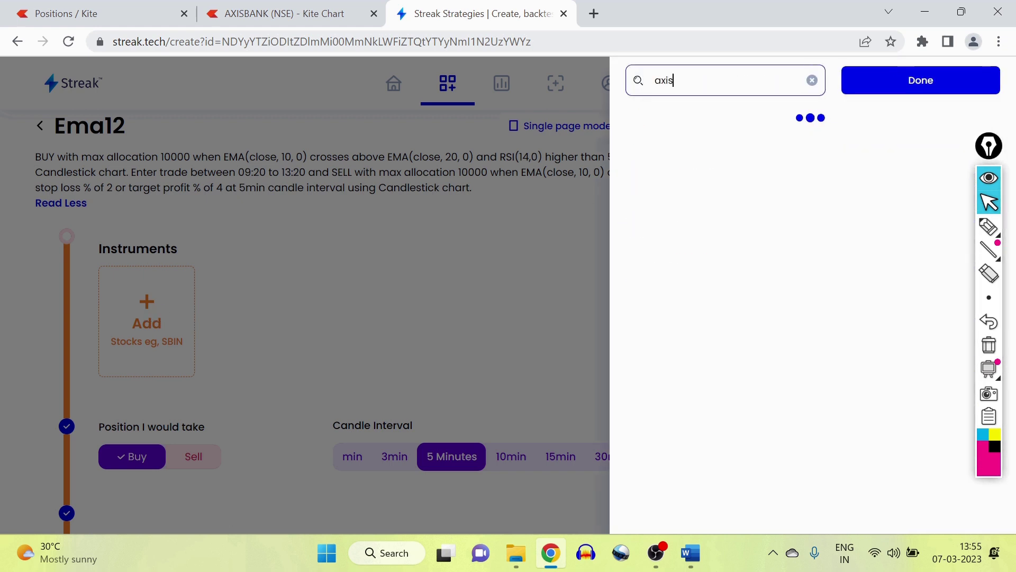
{"action": "left_click", "coordinate": [720, 172]}
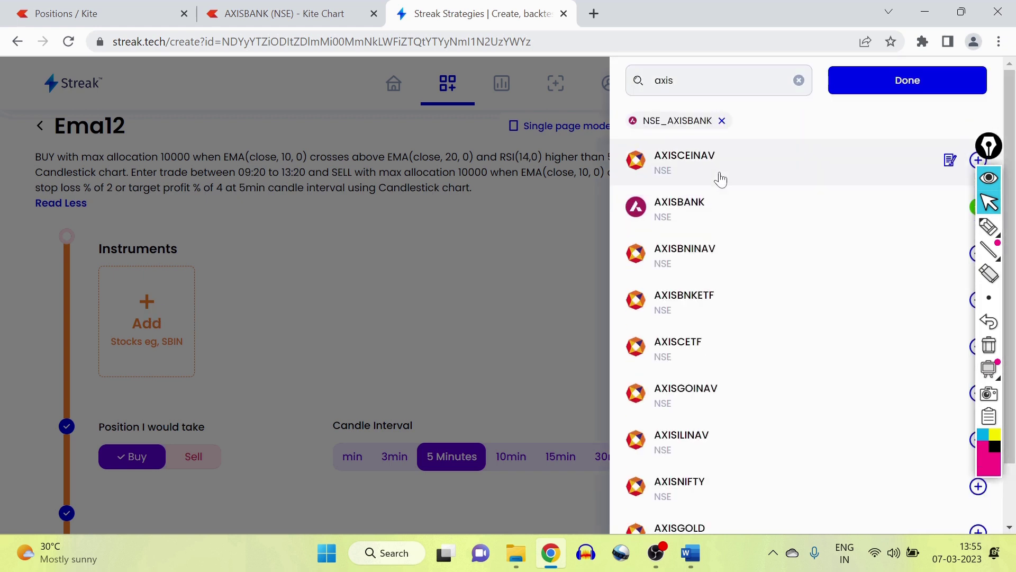
{"action": "left_click", "coordinate": [542, 284]}
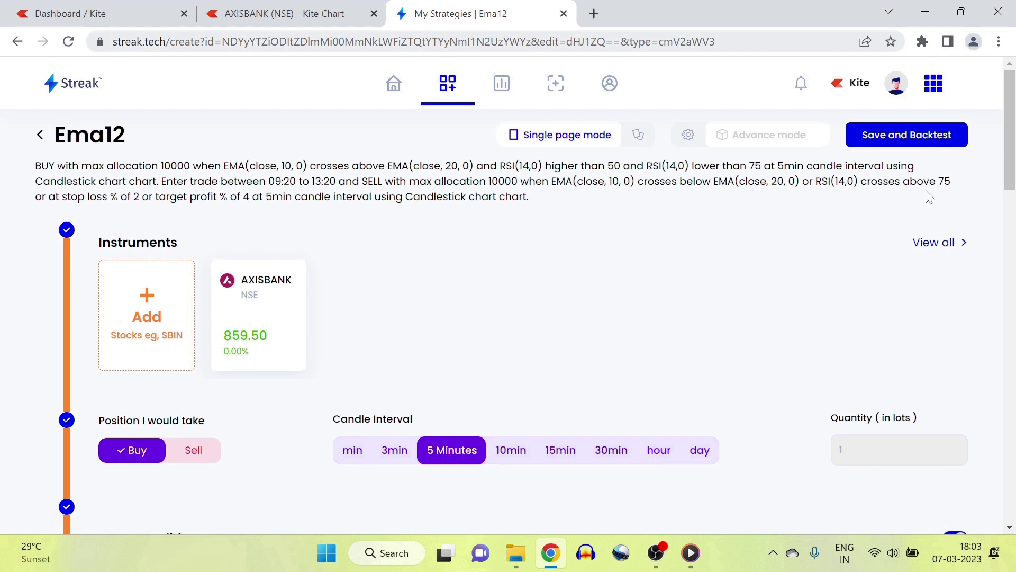
{"action": "left_click", "coordinate": [908, 139]}
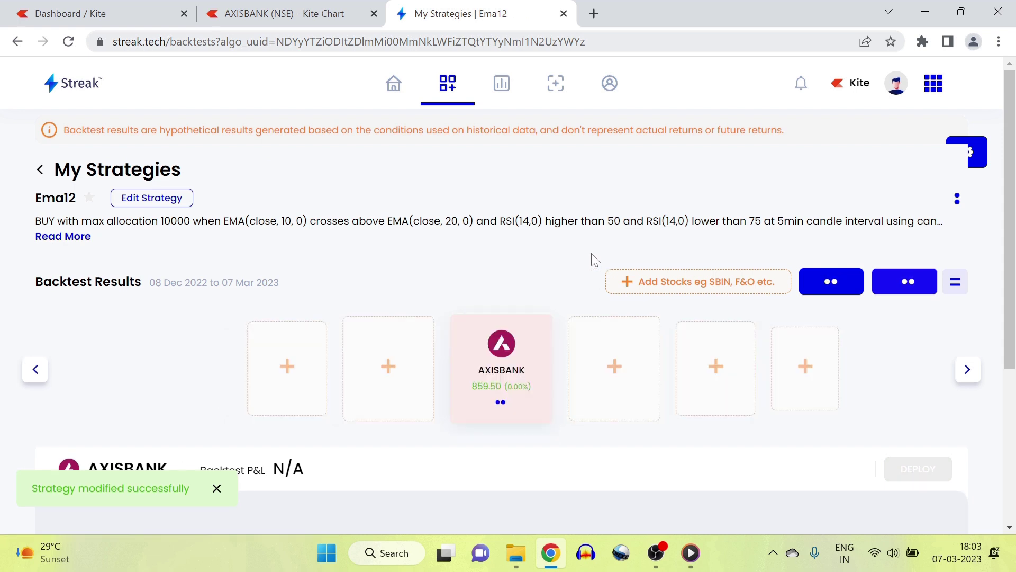
- Examine the AXISBANK backtest results, including the P&L curve, period figures and individual buy and sell transactions
{"action": "scroll", "coordinate": [582, 322], "scroll_direction": "down", "scroll_amount": 2}
{"action": "mouse_move", "coordinate": [485, 341]}
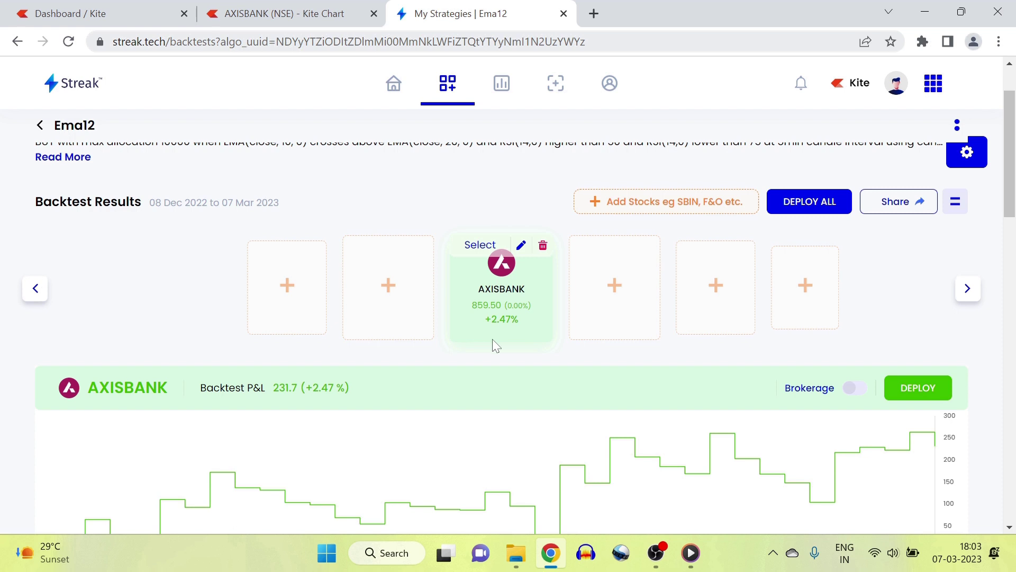
{"action": "left_click_drag", "start_coordinate": [1013, 178], "coordinate": [1014, 270]}
{"action": "scroll", "coordinate": [78, 369], "scroll_direction": "down", "scroll_amount": 10}
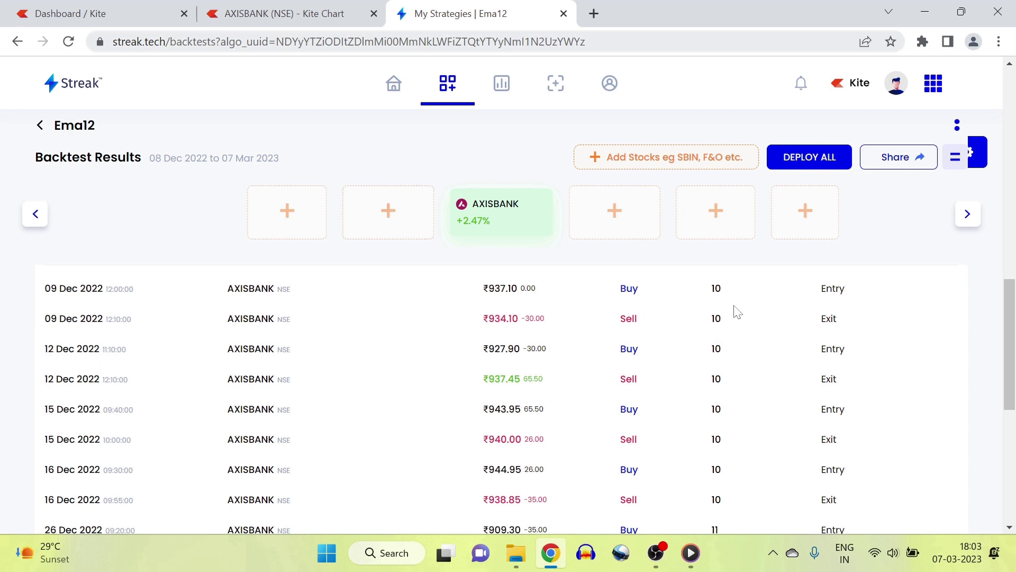
{"action": "scroll", "coordinate": [732, 312], "scroll_direction": "up", "scroll_amount": 2}
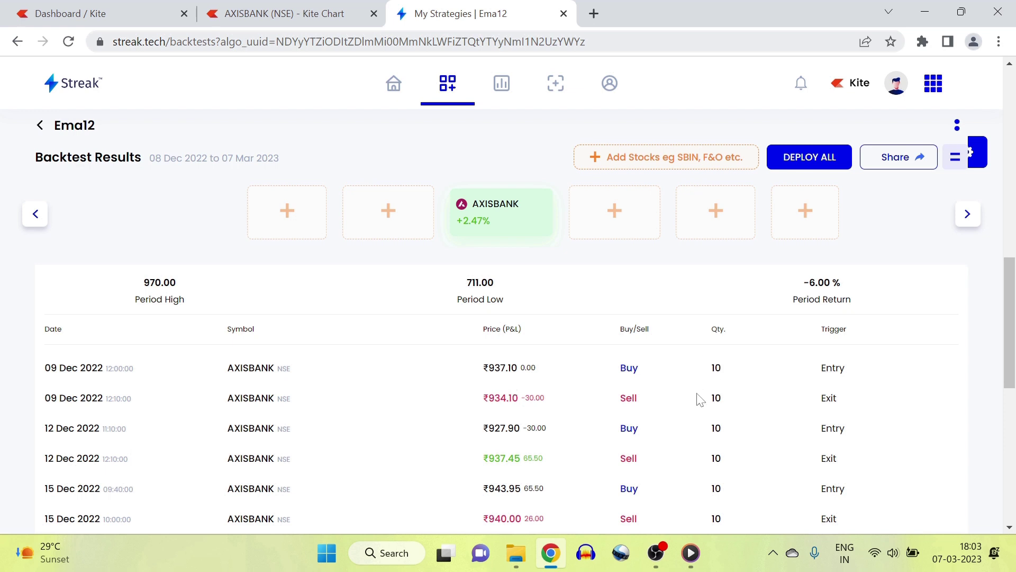
{"action": "scroll", "coordinate": [947, 298], "scroll_direction": "up", "scroll_amount": 2}
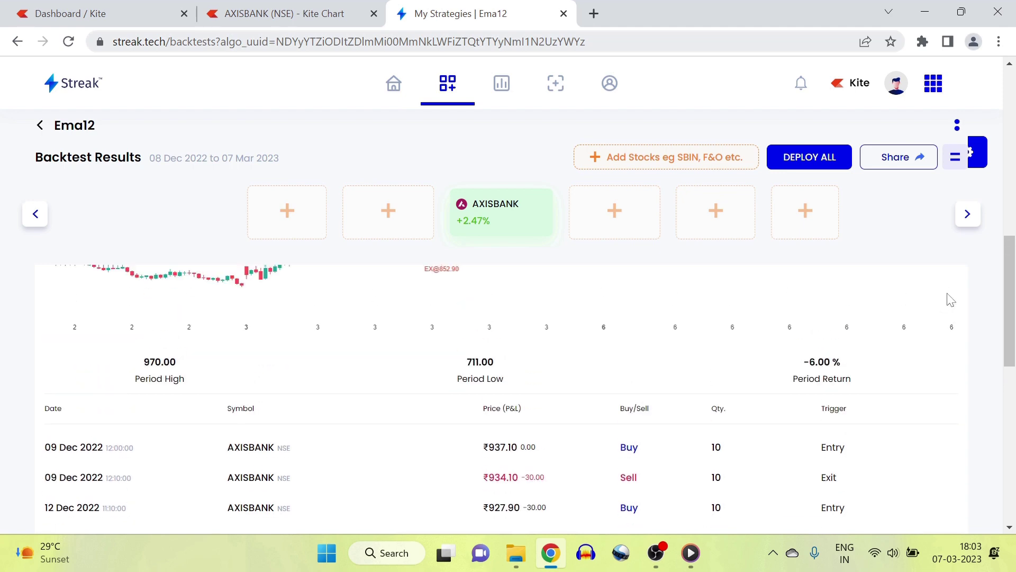
{"action": "scroll", "coordinate": [950, 300], "scroll_direction": "up", "scroll_amount": 2}
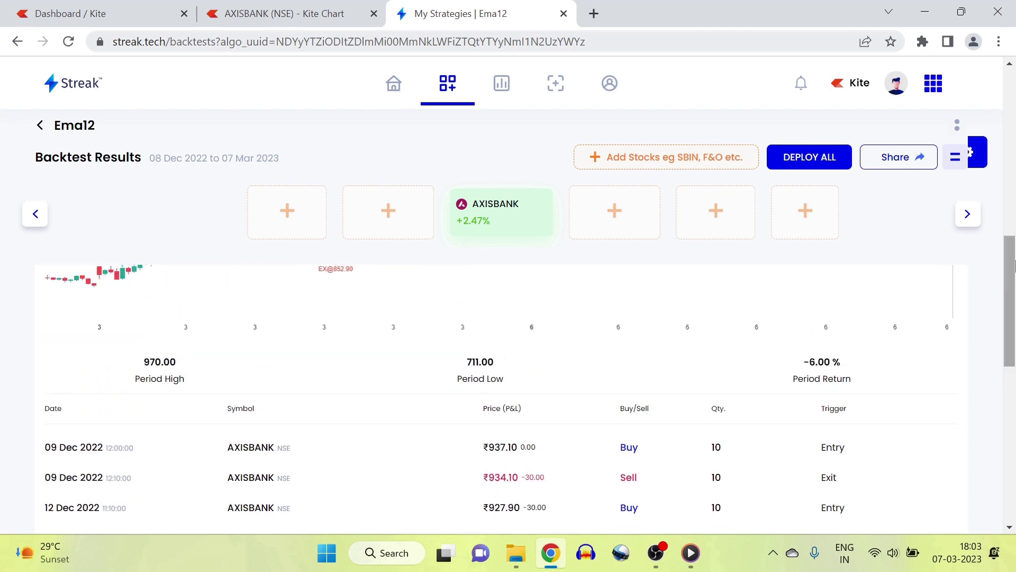
{"action": "scroll", "coordinate": [950, 300], "scroll_direction": "up", "scroll_amount": 10}
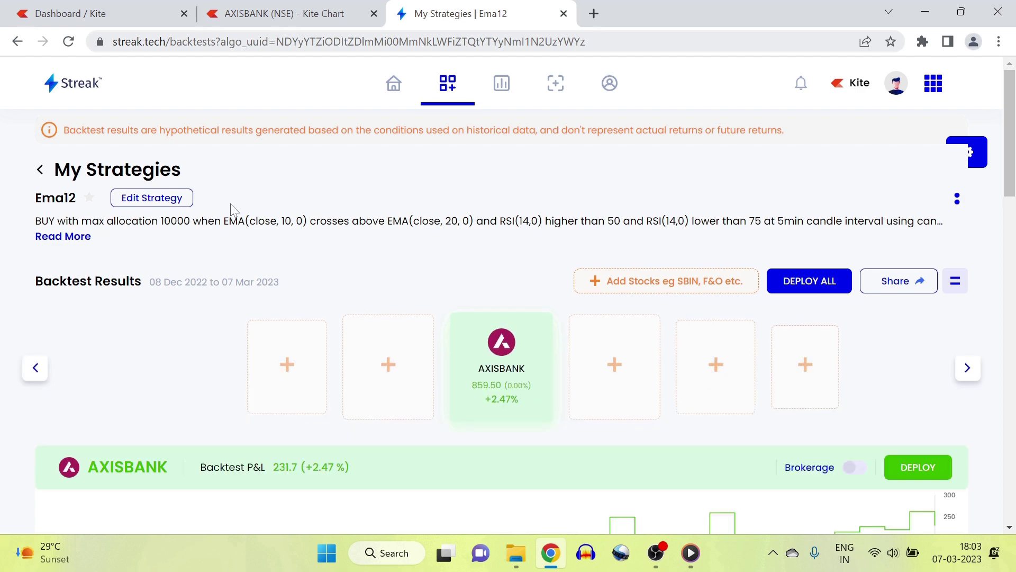
- Add TCS (NSE) to the backtest, run it and review the resulting P&L and transactions
{"action": "left_click", "coordinate": [624, 371]}
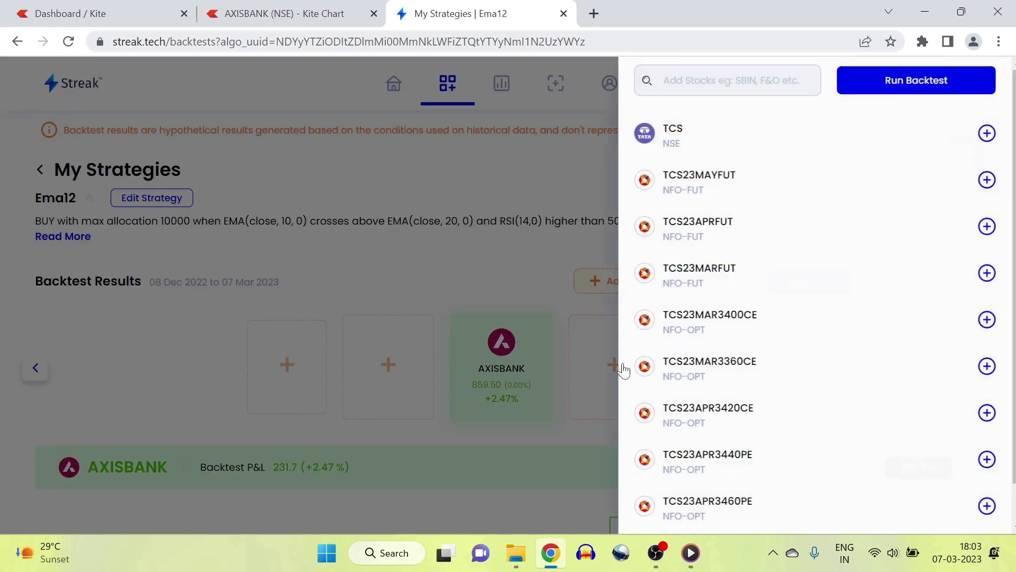
{"action": "left_click", "coordinate": [666, 140]}
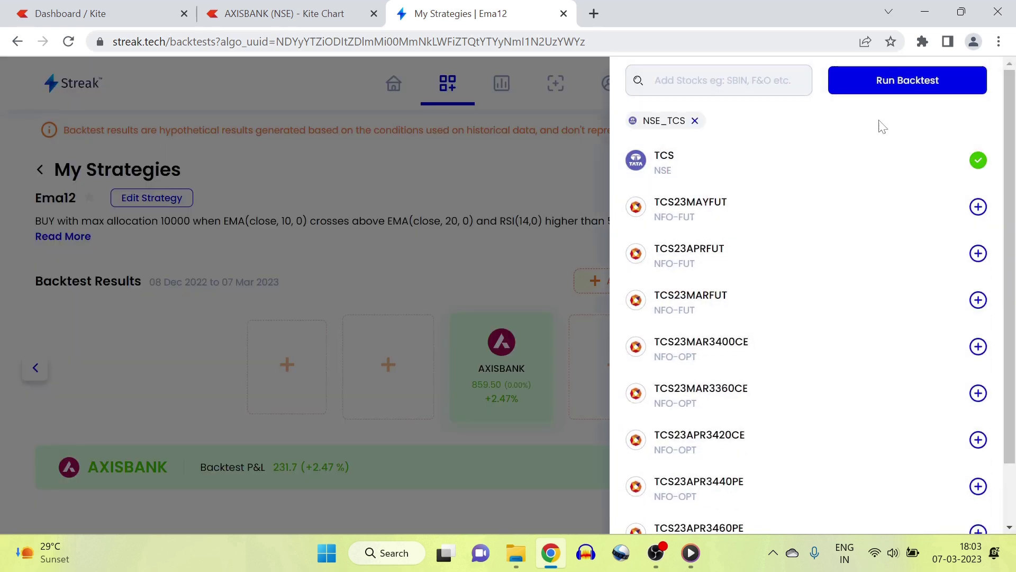
{"action": "left_click", "coordinate": [869, 89]}
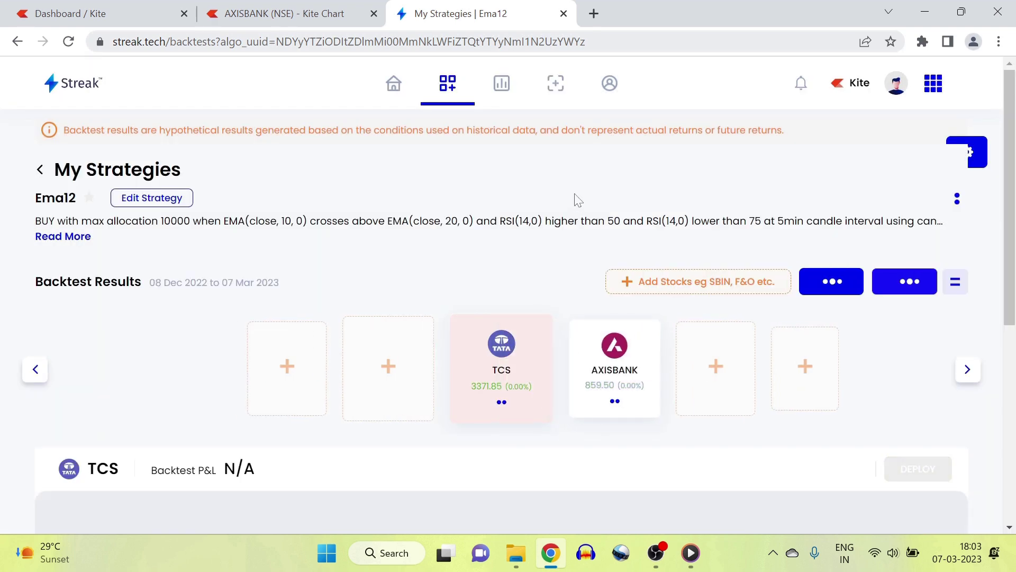
{"action": "scroll", "coordinate": [580, 203], "scroll_direction": "down", "scroll_amount": 2}
{"action": "mouse_move", "coordinate": [543, 342]}
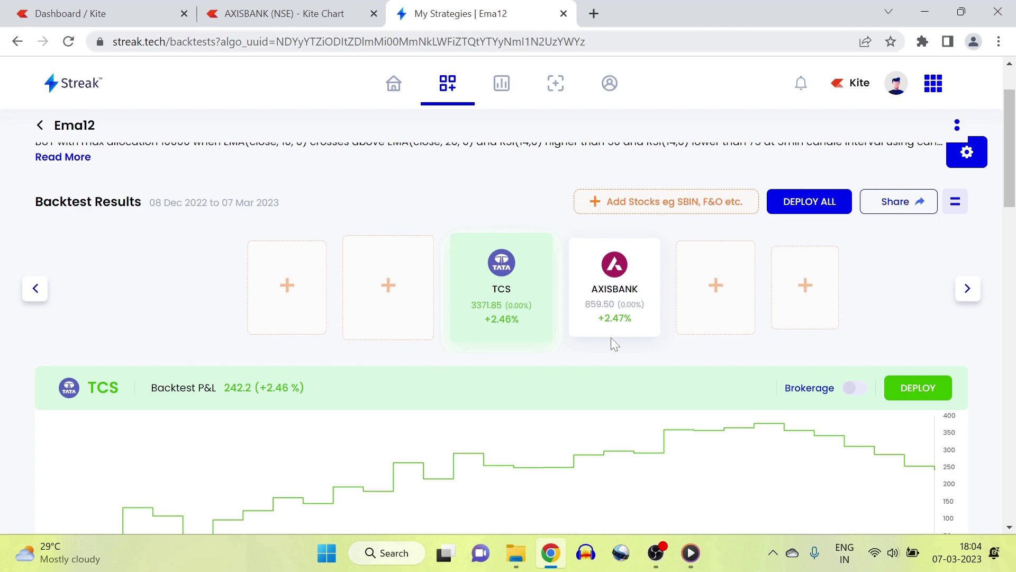
{"action": "left_click_drag", "start_coordinate": [1011, 142], "coordinate": [1011, 323]}
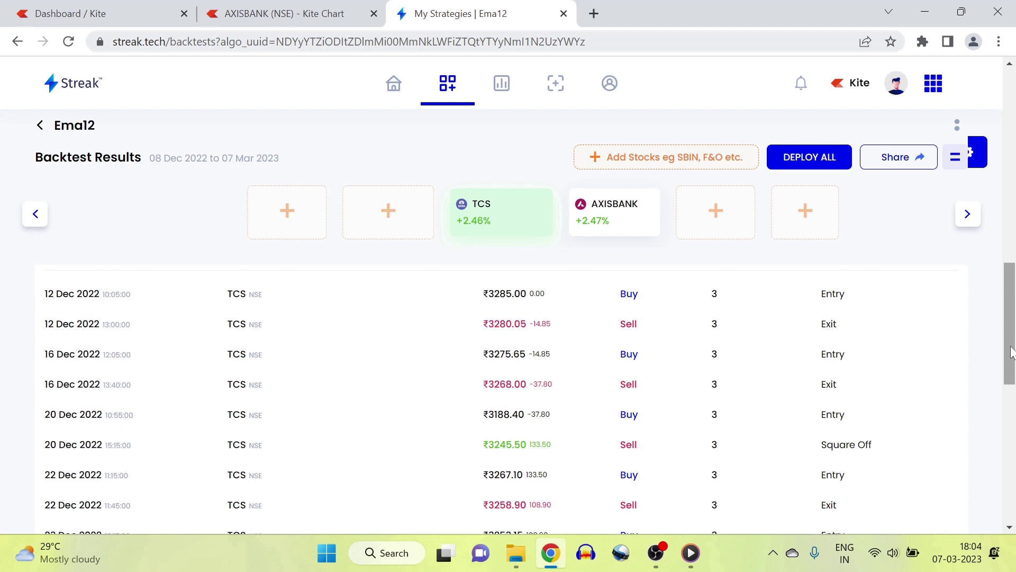
- Edit the Ema12 strategy to use a 15-minute candle interval and save and backtest it again
{"action": "scroll", "coordinate": [1011, 352], "scroll_direction": "up", "scroll_amount": 15}
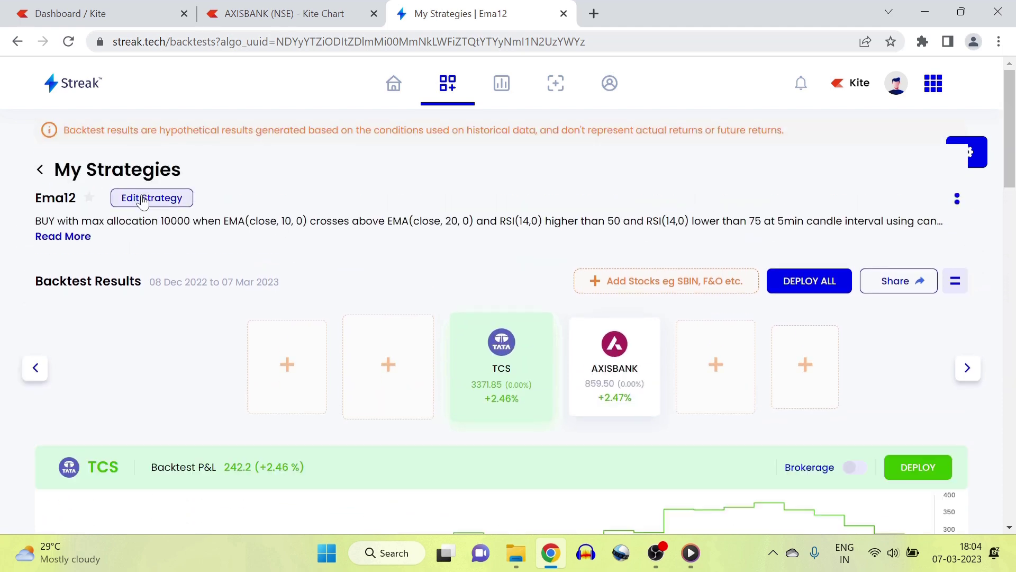
{"action": "left_click", "coordinate": [143, 199]}
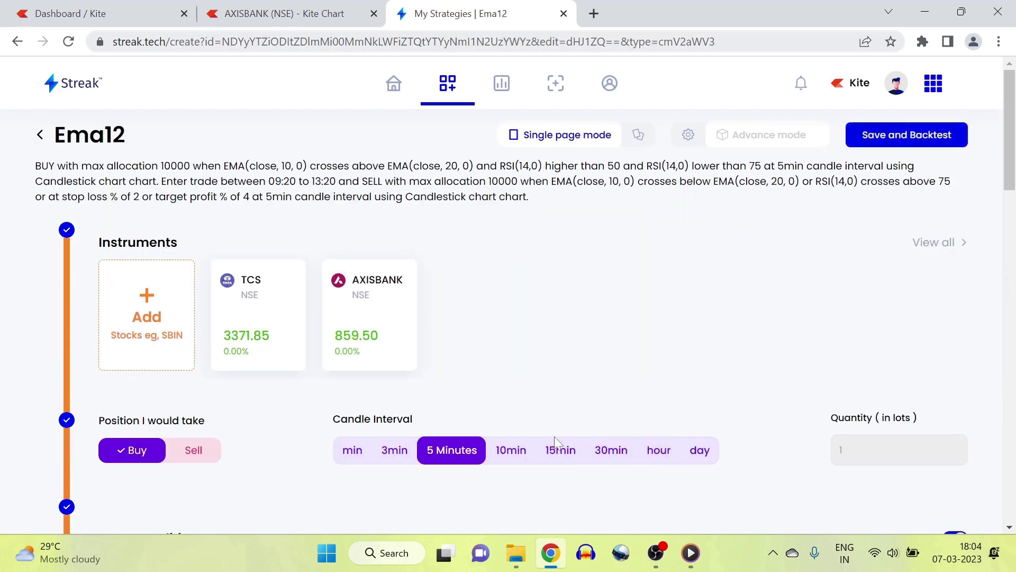
{"action": "left_click", "coordinate": [561, 451]}
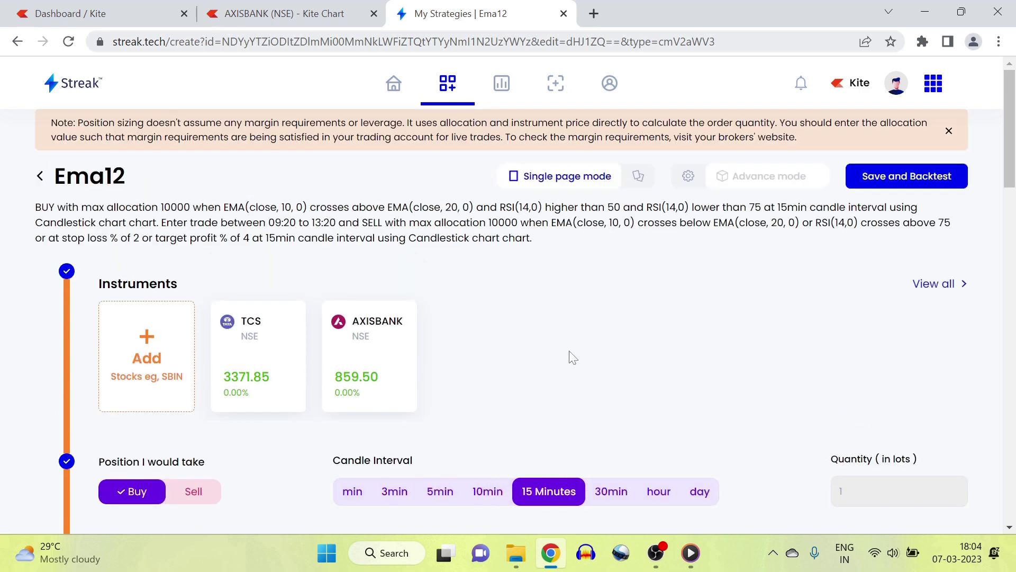
{"action": "left_click", "coordinate": [879, 179]}
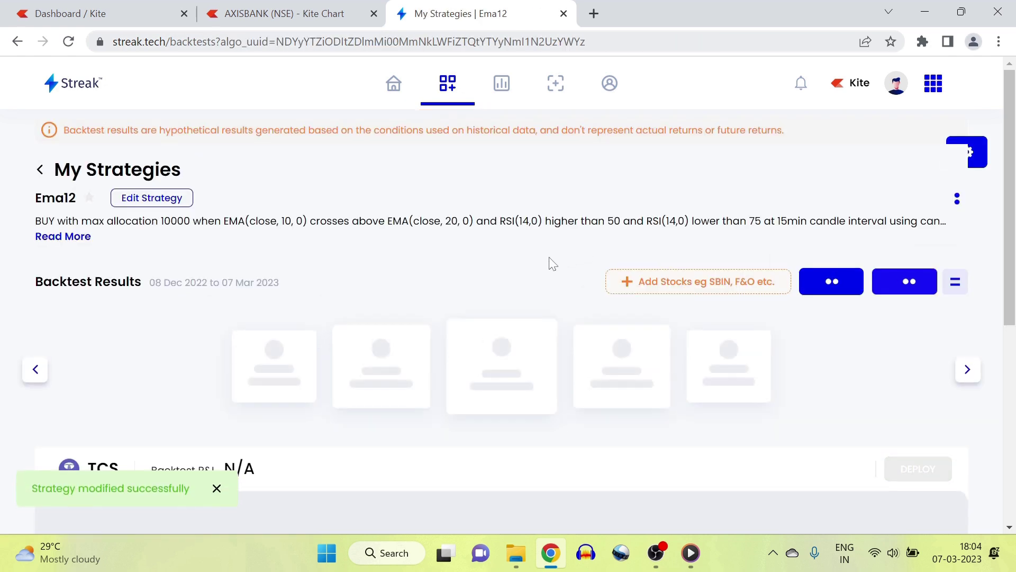
- Review the 15-minute backtest results and transaction details for TCS, followed by those for AXISBANK
{"action": "scroll", "coordinate": [488, 358], "scroll_direction": "down", "scroll_amount": 2}
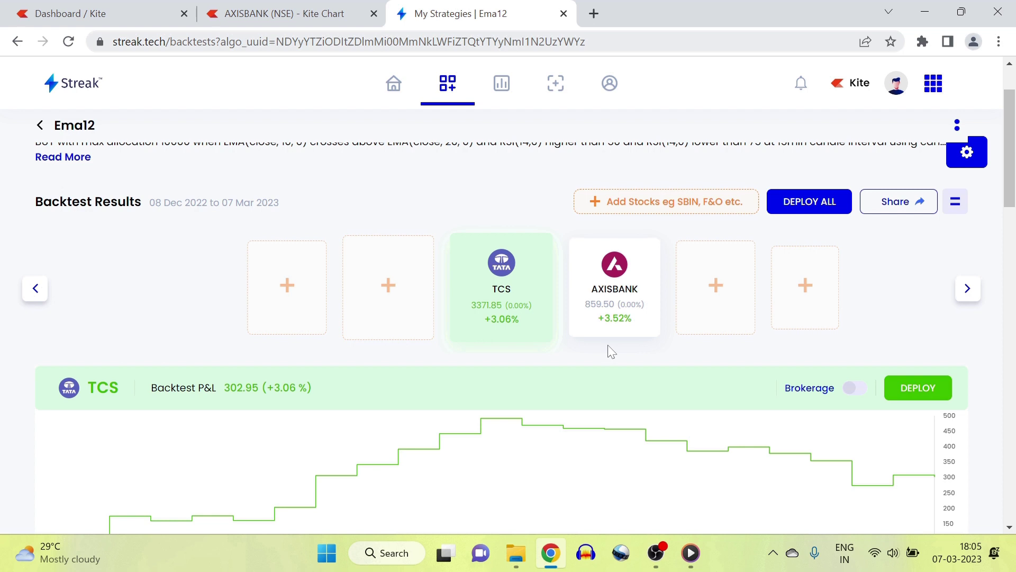
{"action": "scroll", "coordinate": [810, 295], "scroll_direction": "down", "scroll_amount": 10}
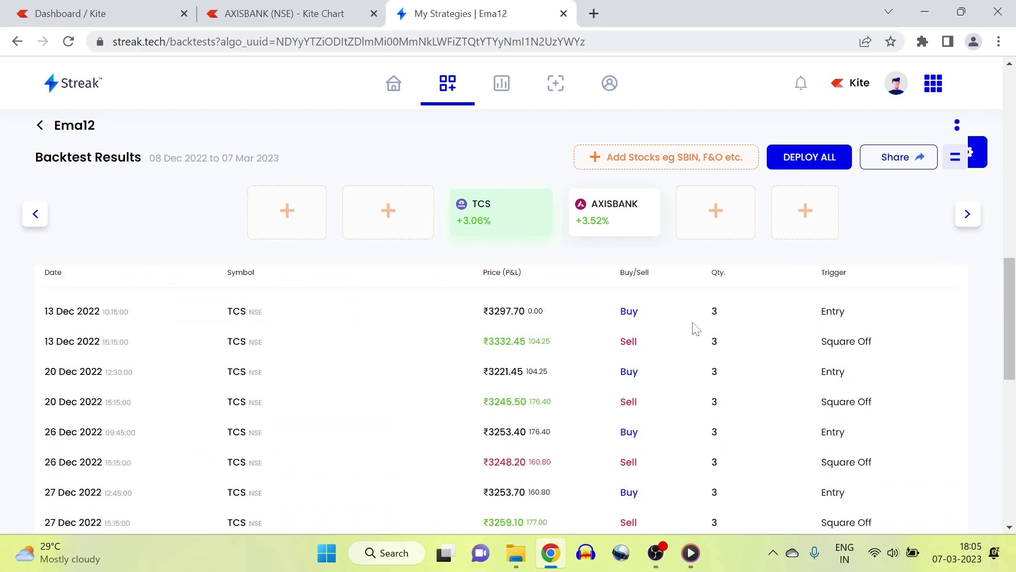
{"action": "scroll", "coordinate": [453, 447], "scroll_direction": "down", "scroll_amount": 10}
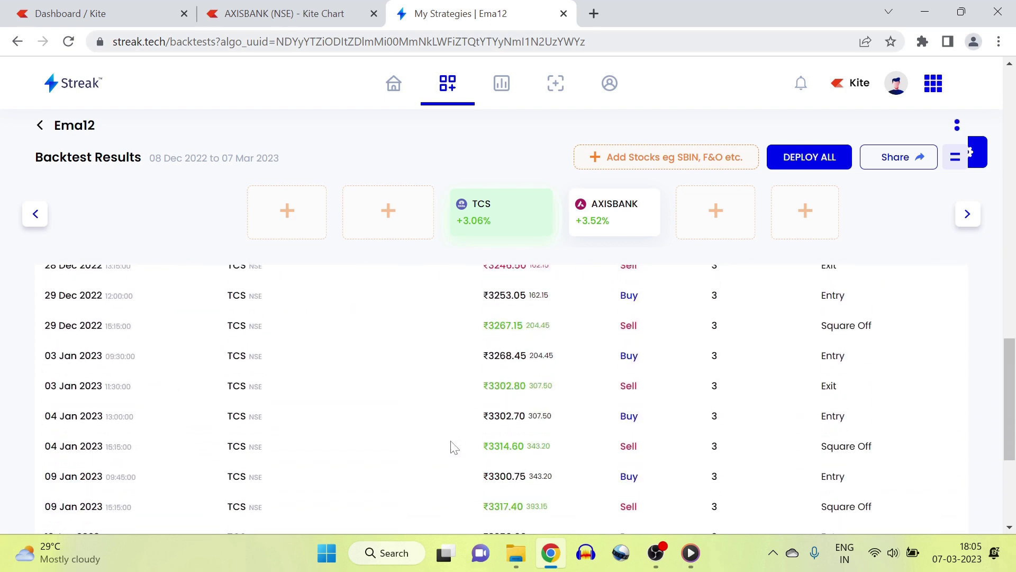
{"action": "scroll", "coordinate": [452, 447], "scroll_direction": "up", "scroll_amount": 10}
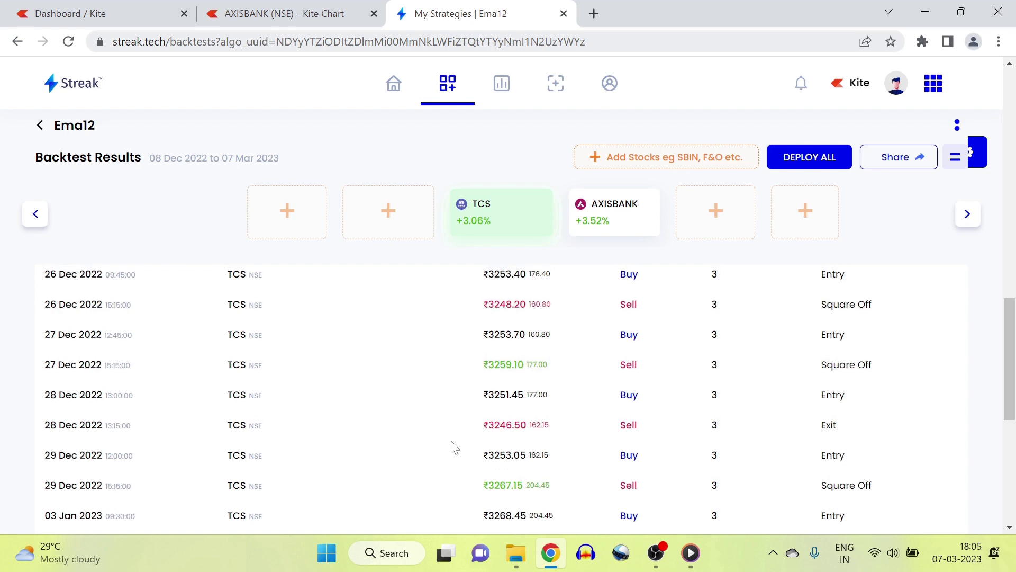
{"action": "left_click", "coordinate": [601, 225]}
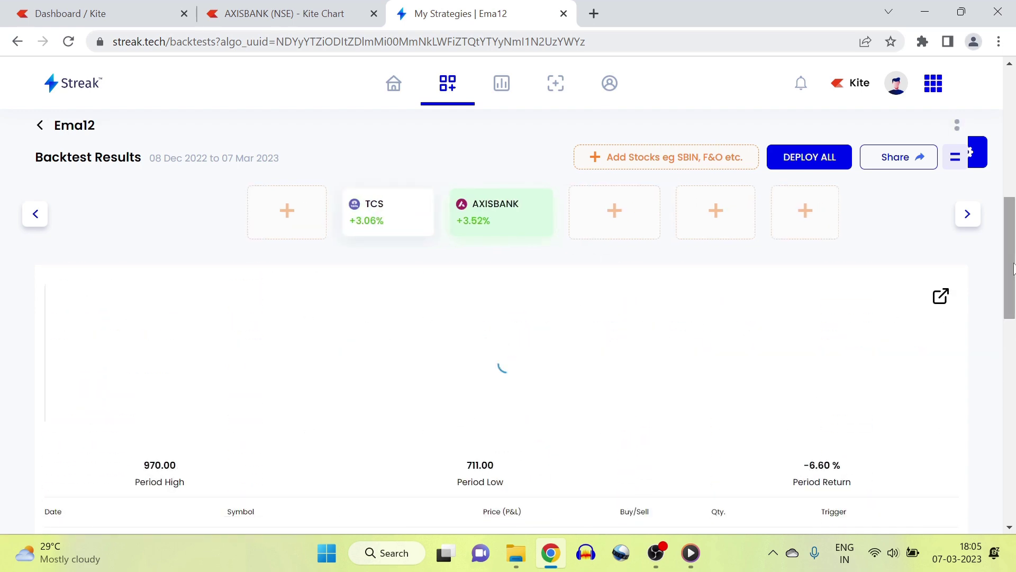
{"action": "left_click_drag", "start_coordinate": [1011, 281], "coordinate": [1012, 360]}
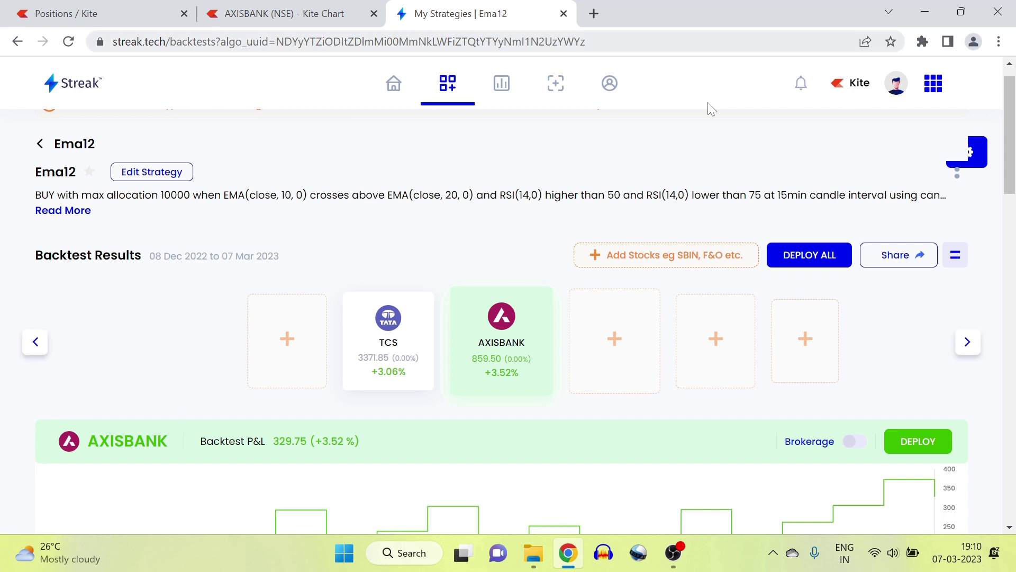
- Examine the Paper Trade and Live Trade deployment options for all instruments and close them without deploying
{"action": "left_click", "coordinate": [807, 268]}
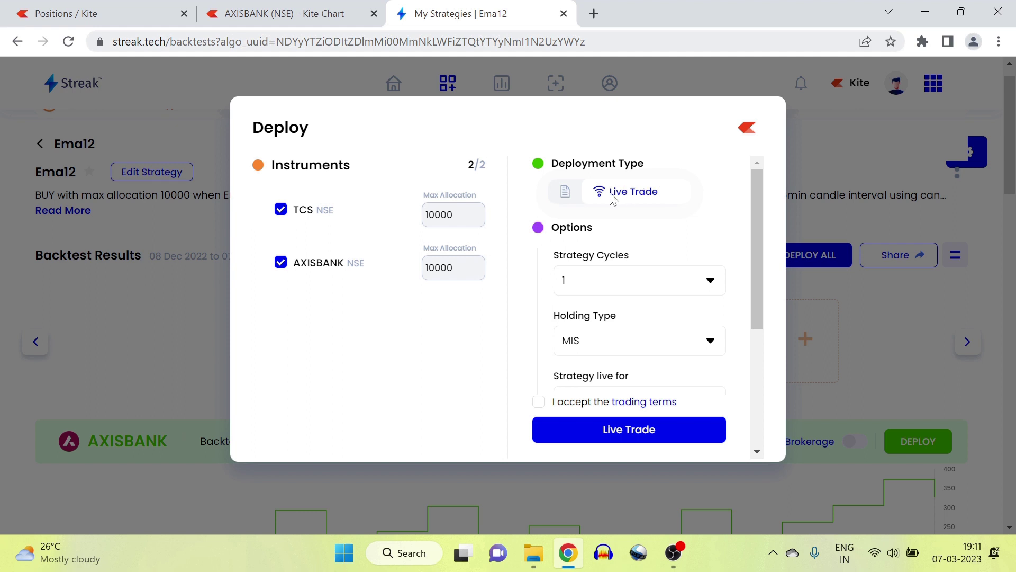
{"action": "left_click", "coordinate": [564, 193]}
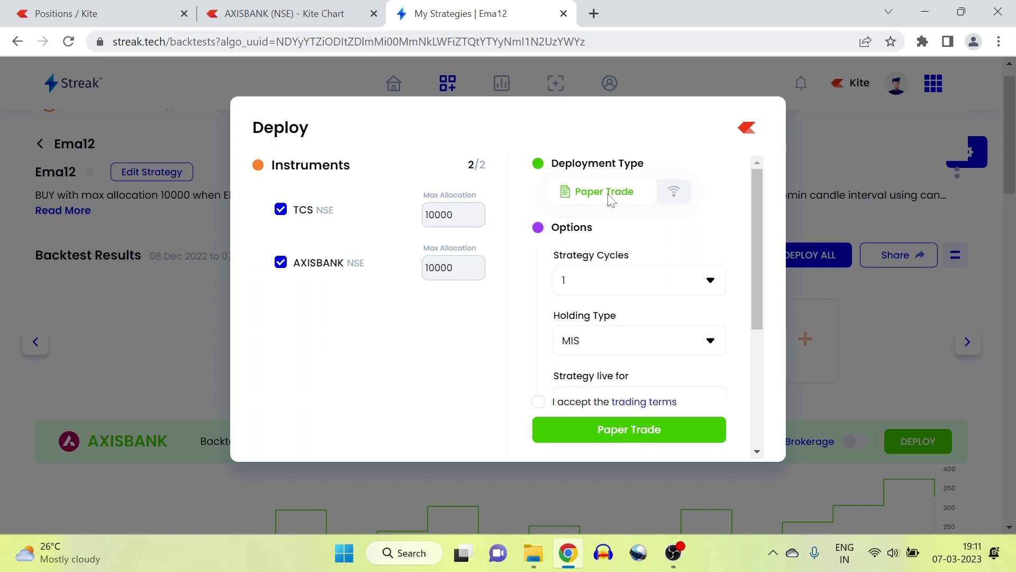
{"action": "left_click", "coordinate": [673, 191]}
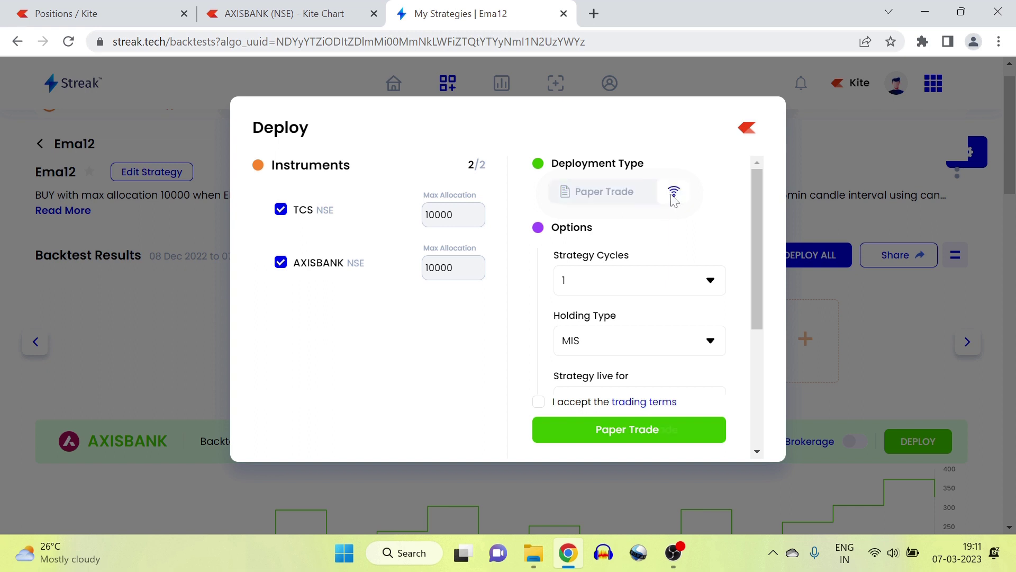
{"action": "left_click", "coordinate": [568, 198]}
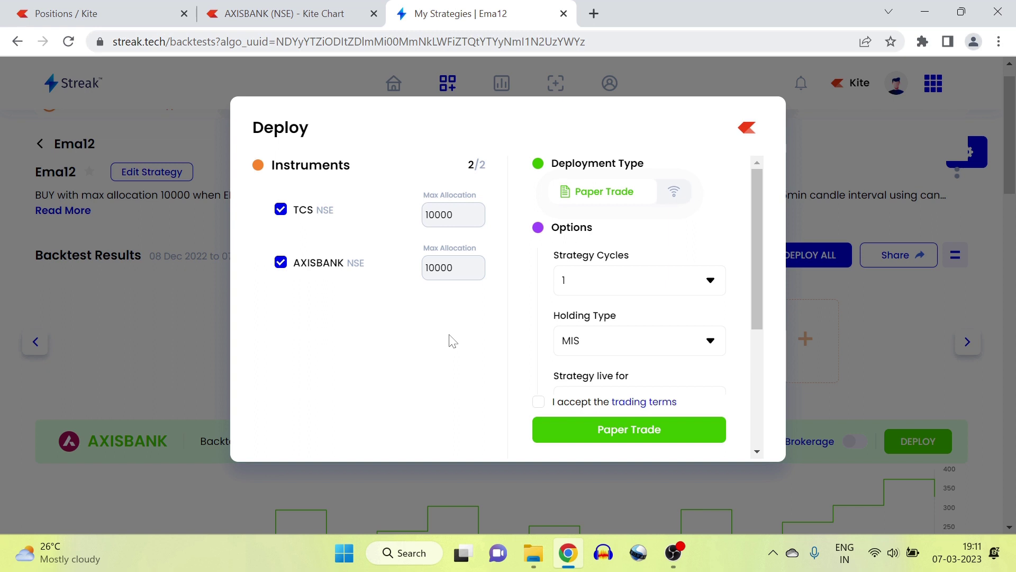
{"action": "left_click", "coordinate": [889, 354]}
- Reopen the Ema12 strategy for editing and review its exit conditions and backtest parameters
{"action": "scroll", "coordinate": [888, 349], "scroll_direction": "down", "scroll_amount": 2}
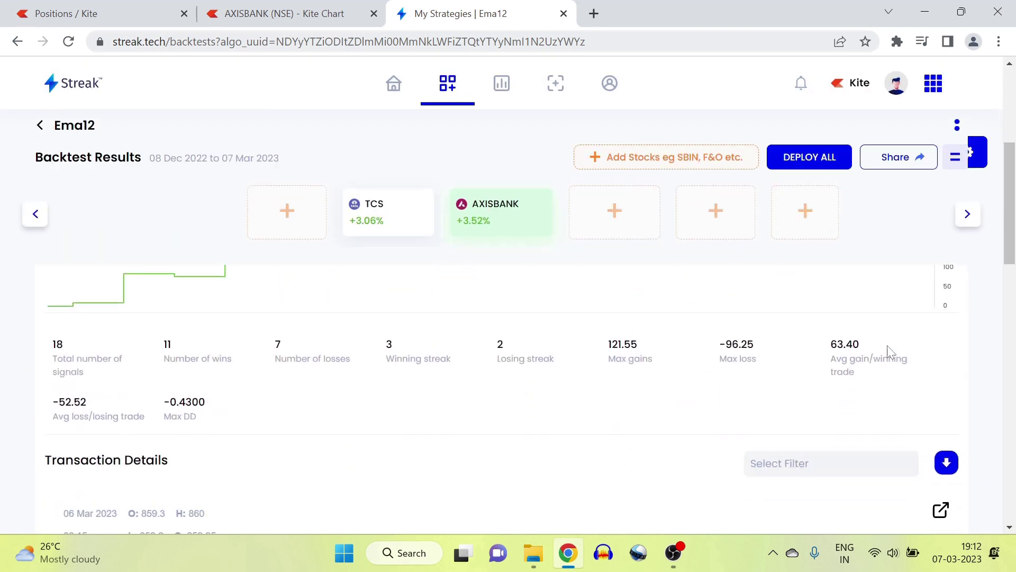
{"action": "scroll", "coordinate": [888, 345], "scroll_direction": "up", "scroll_amount": 3}
{"action": "left_click", "coordinate": [144, 198]}
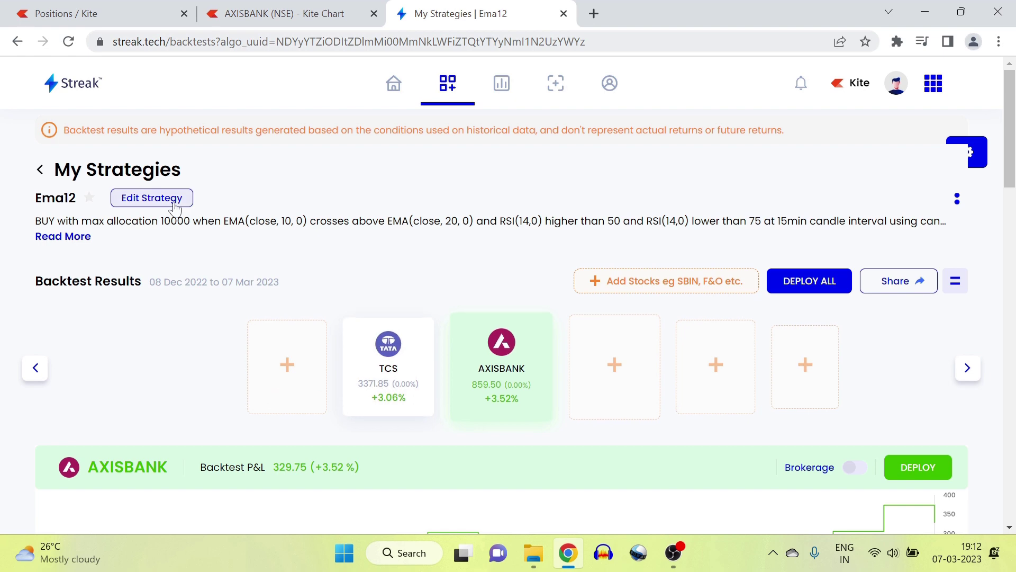
{"action": "scroll", "coordinate": [685, 426], "scroll_direction": "down", "scroll_amount": 20}
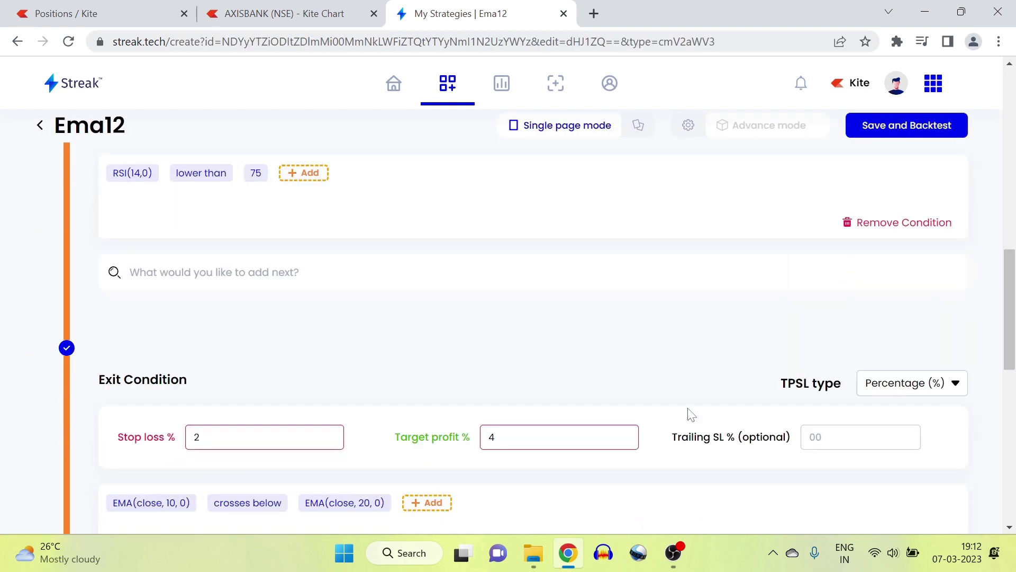
{"action": "scroll", "coordinate": [690, 414], "scroll_direction": "down", "scroll_amount": 3}
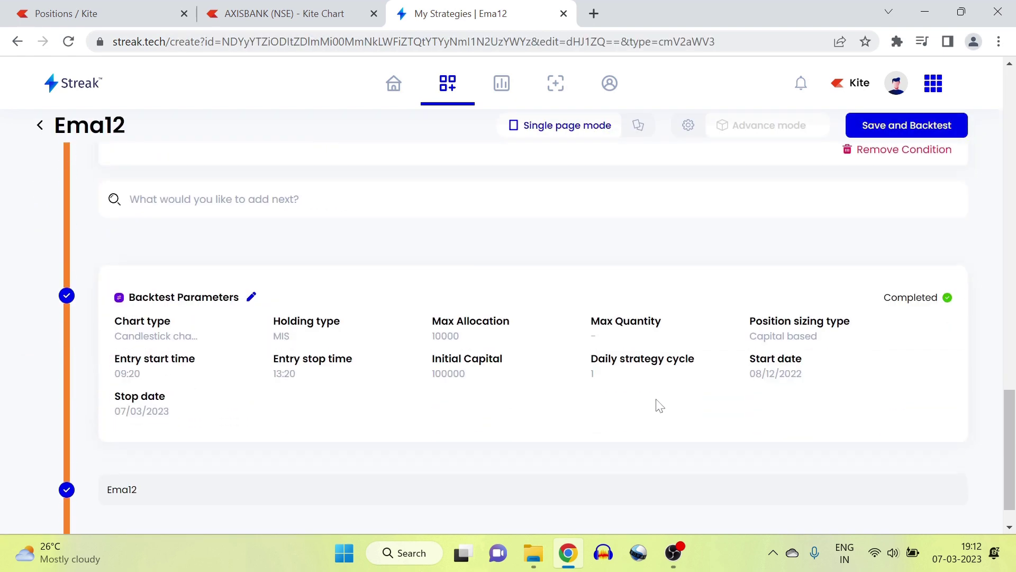
- Change the start date of the strategy's backtesting period to 01 Sep 2022 and save the backtest parameters
{"action": "left_click", "coordinate": [252, 297]}
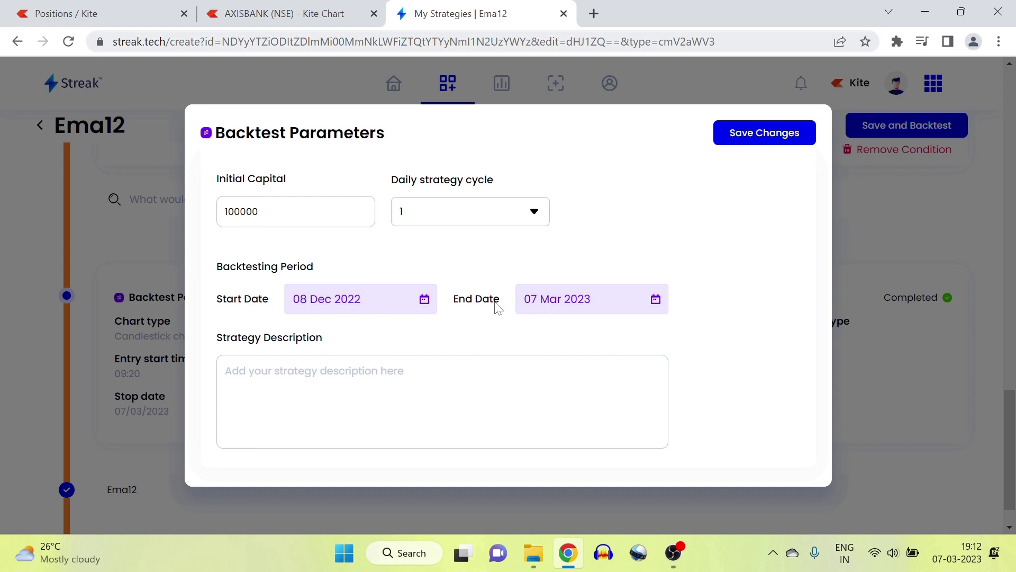
{"action": "left_click", "coordinate": [403, 299]}
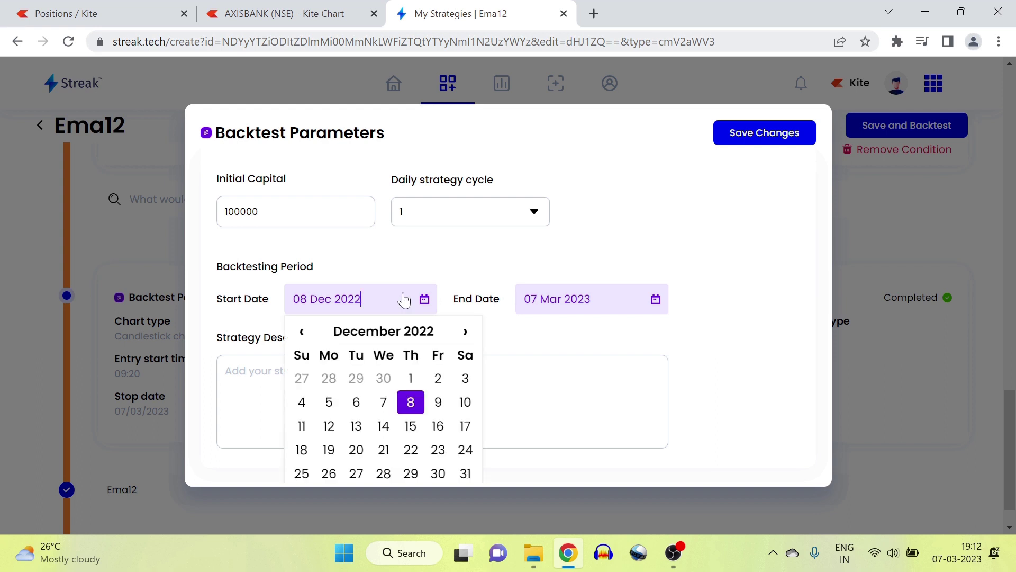
{"action": "left_click", "coordinate": [300, 332]}
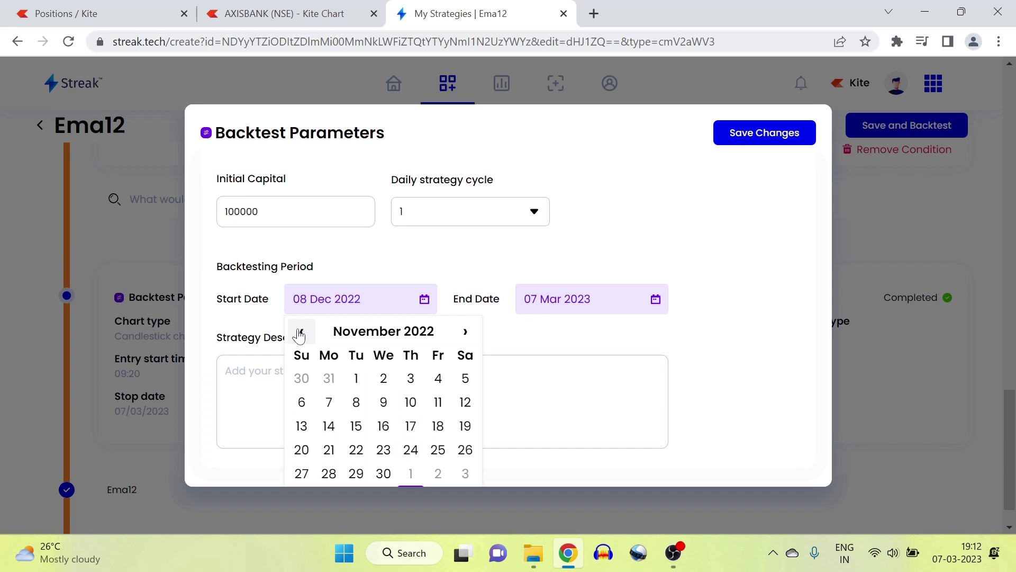
{"action": "left_click", "coordinate": [299, 332]}
{"action": "left_click", "coordinate": [299, 332]}
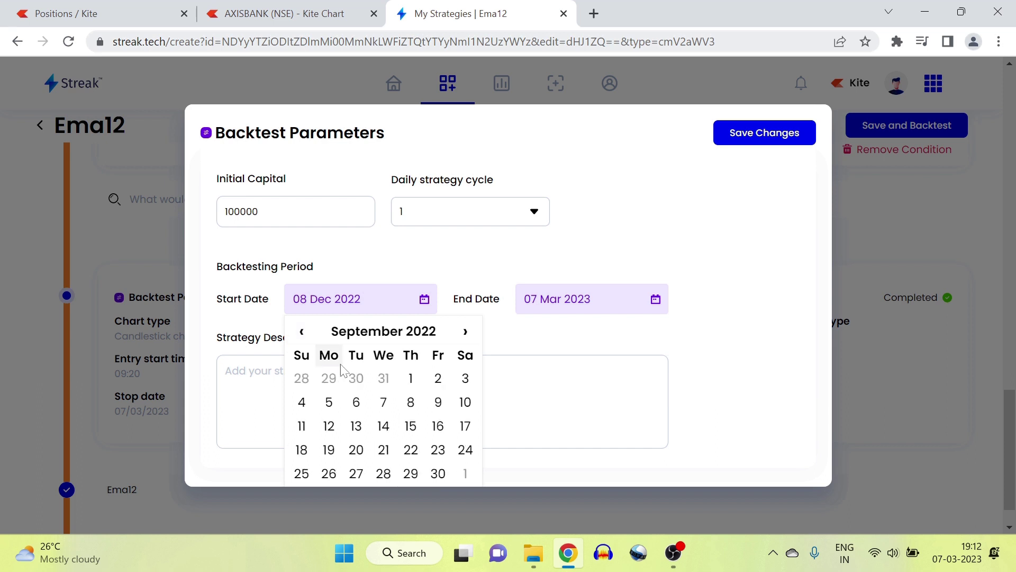
{"action": "left_click", "coordinate": [411, 378]}
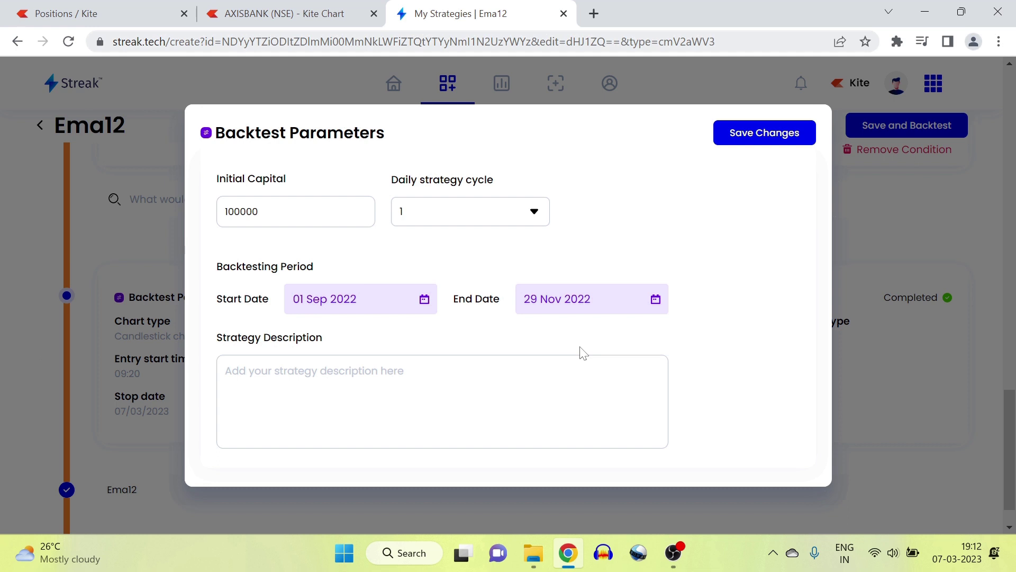
{"action": "left_click", "coordinate": [737, 142]}
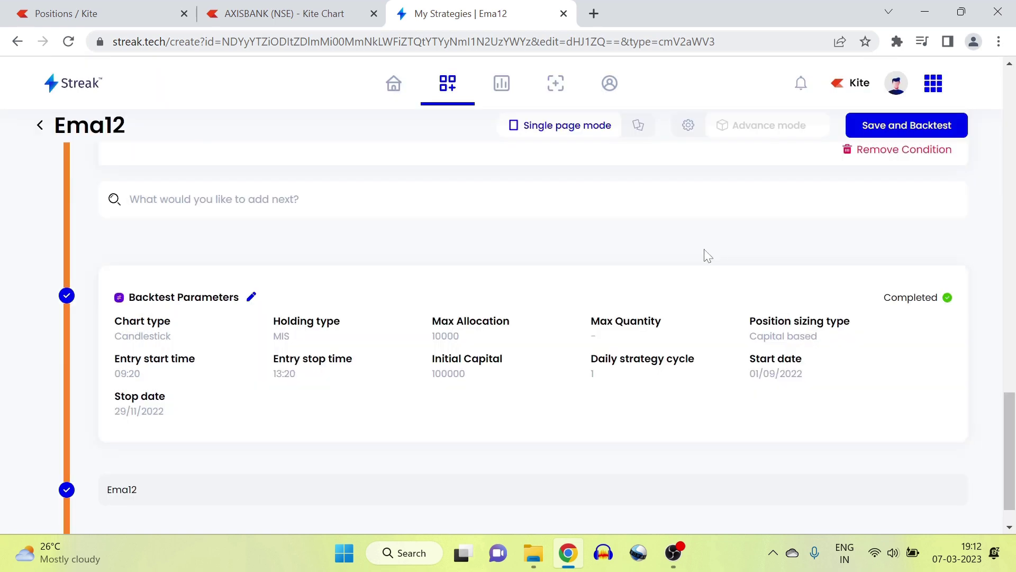
{"action": "scroll", "coordinate": [708, 256], "scroll_direction": "up", "scroll_amount": 3}
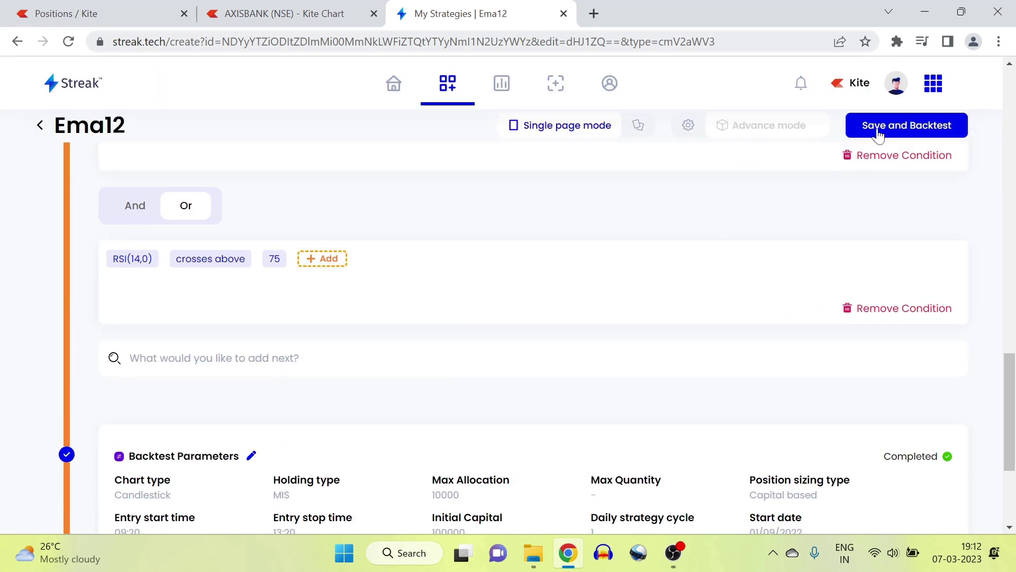